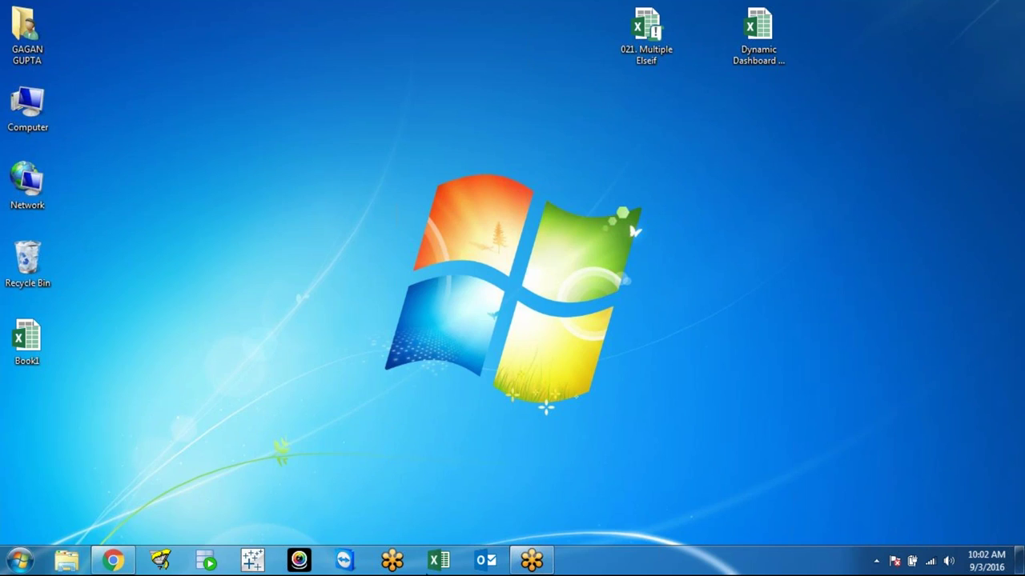
# - Start Excel with a blank workbook, postpone the first-run settings, and close the Office activation prompt
pyautogui.click(433, 562)
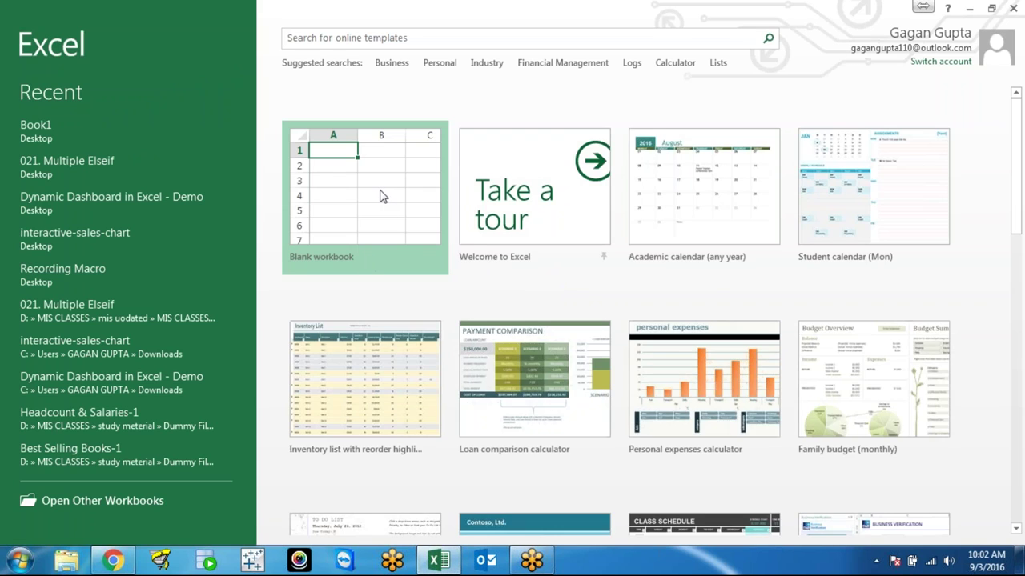
pyautogui.click(382, 196)
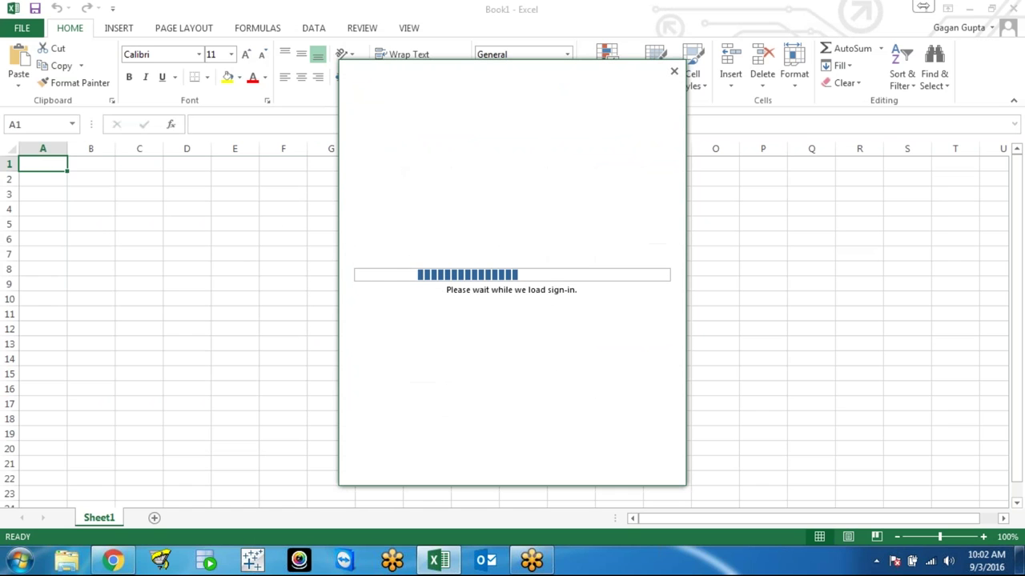
pyautogui.click(674, 74)
pyautogui.click(229, 254)
pyautogui.press('Down')
pyautogui.press('Down')
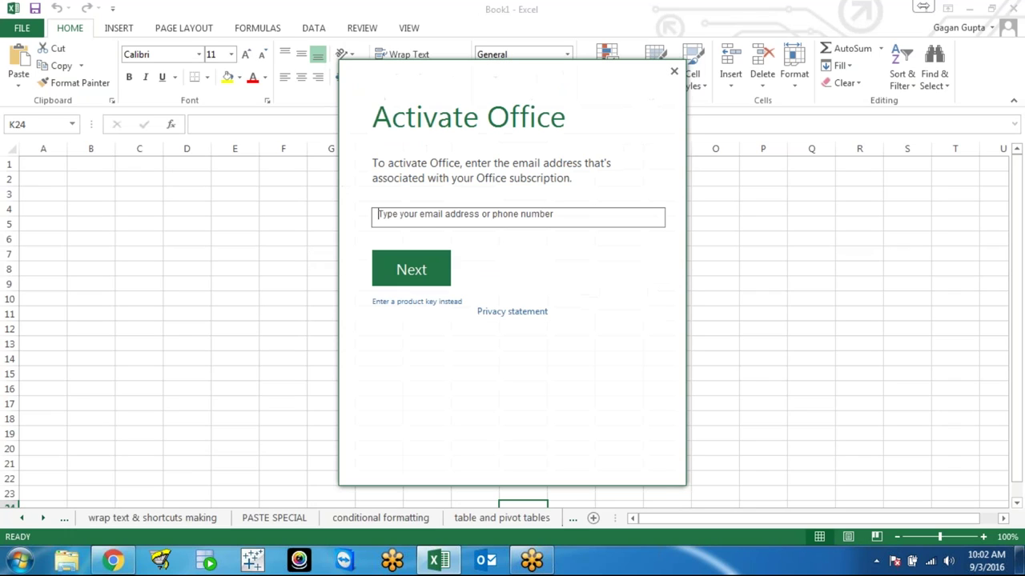
pyautogui.click(674, 72)
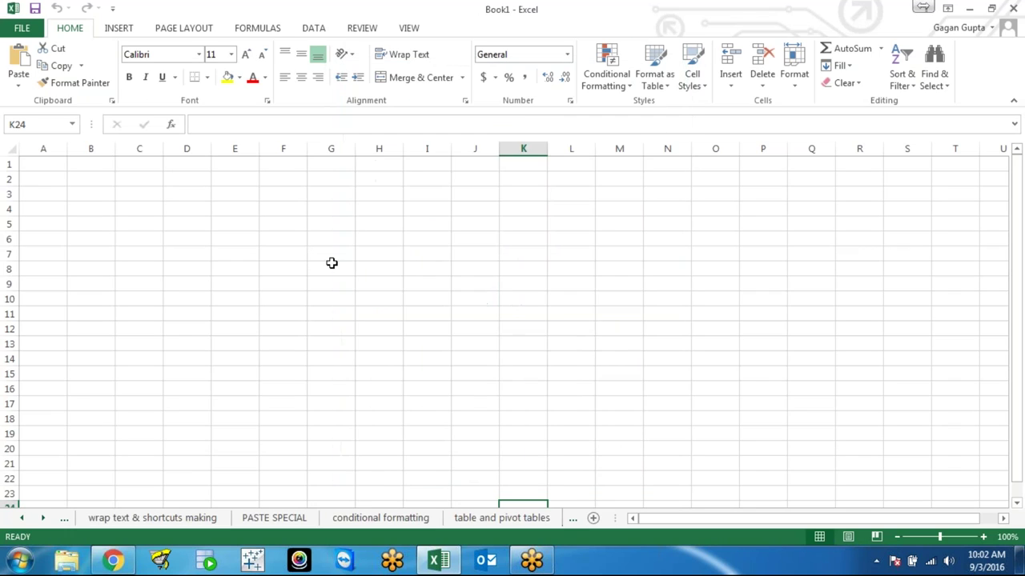
# - Dismiss the activation prompt and switch to the 'wrap text & shortcuts making' sheet
pyautogui.click(332, 263)
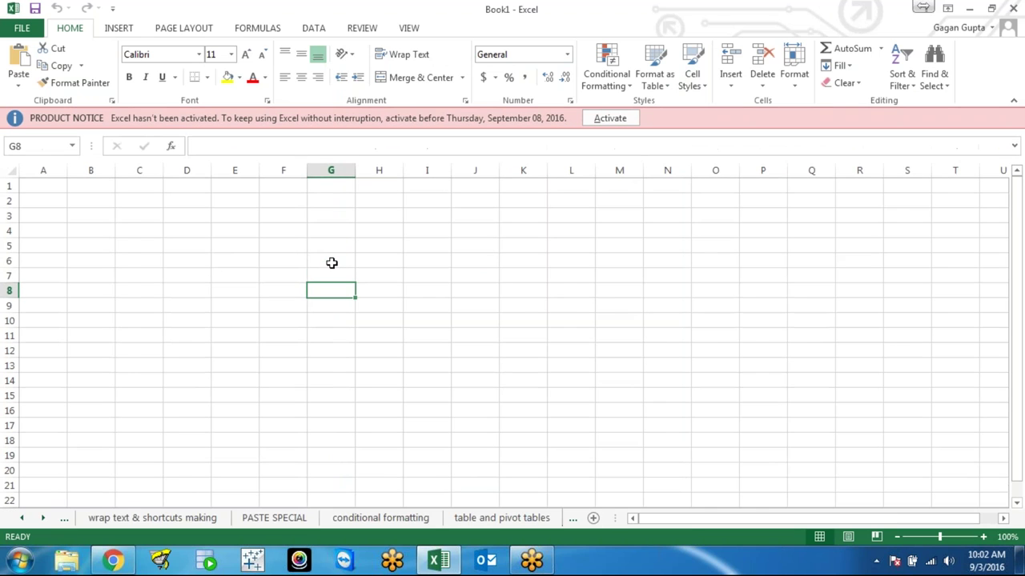
pyautogui.hotkey('ctrl', 'pagedown')
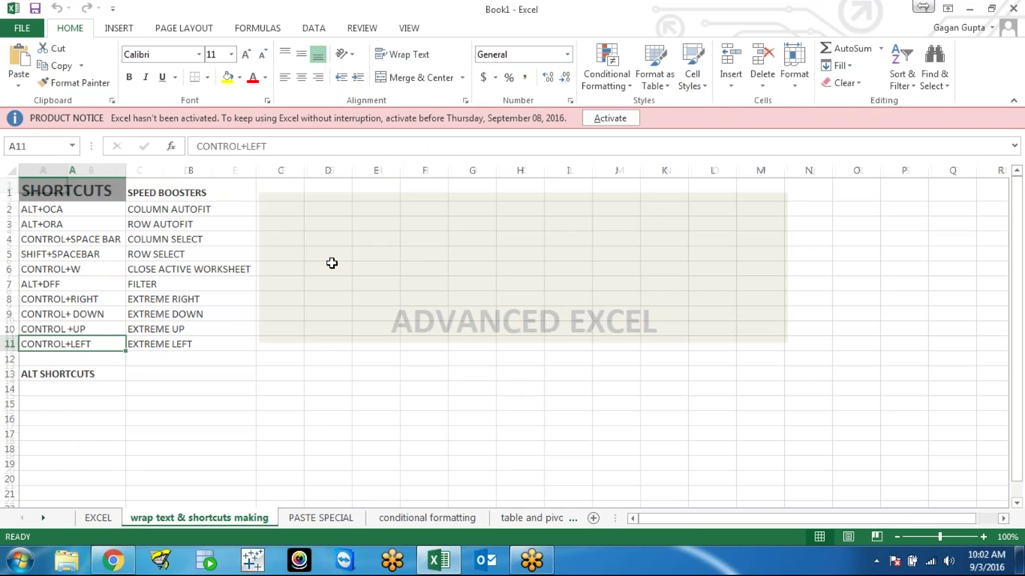
pyautogui.click(264, 254)
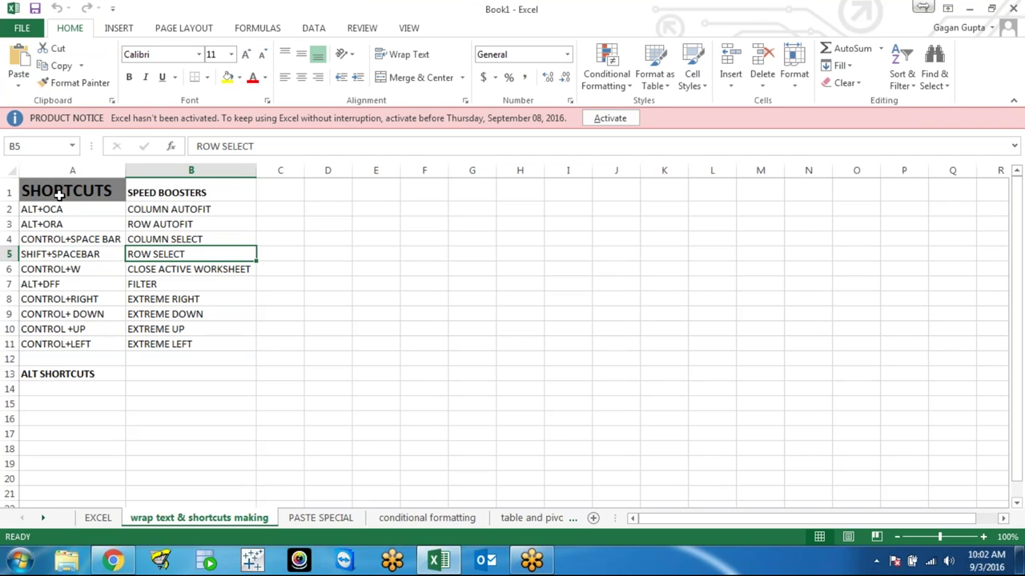
# - Highlight the whole shortcut list A1:B11, then the shortcut keys in A2:A11
pyautogui.click(59, 194)
pyautogui.click(72, 209)
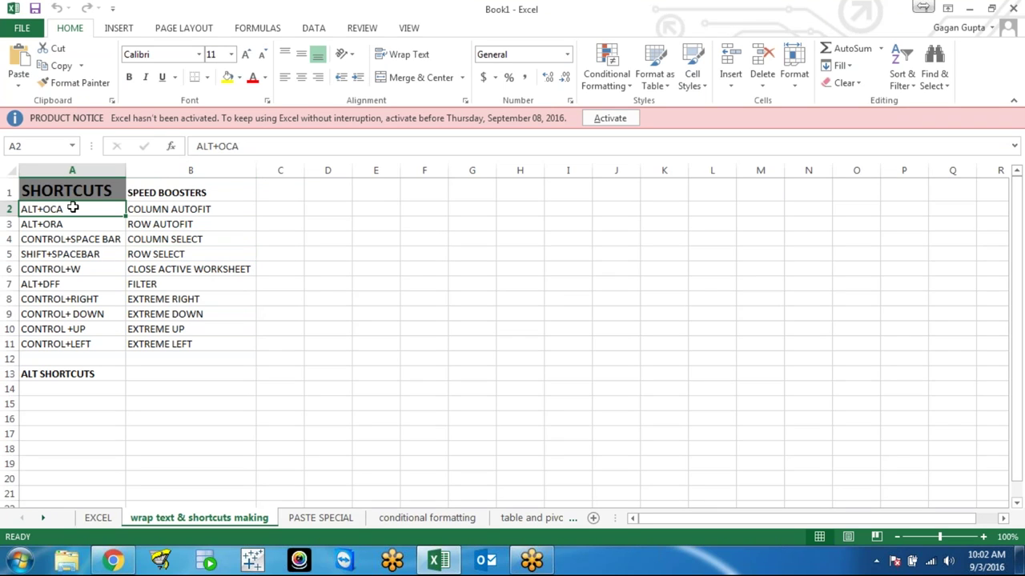
pyautogui.moveTo(68, 194); pyautogui.dragTo(164, 345)
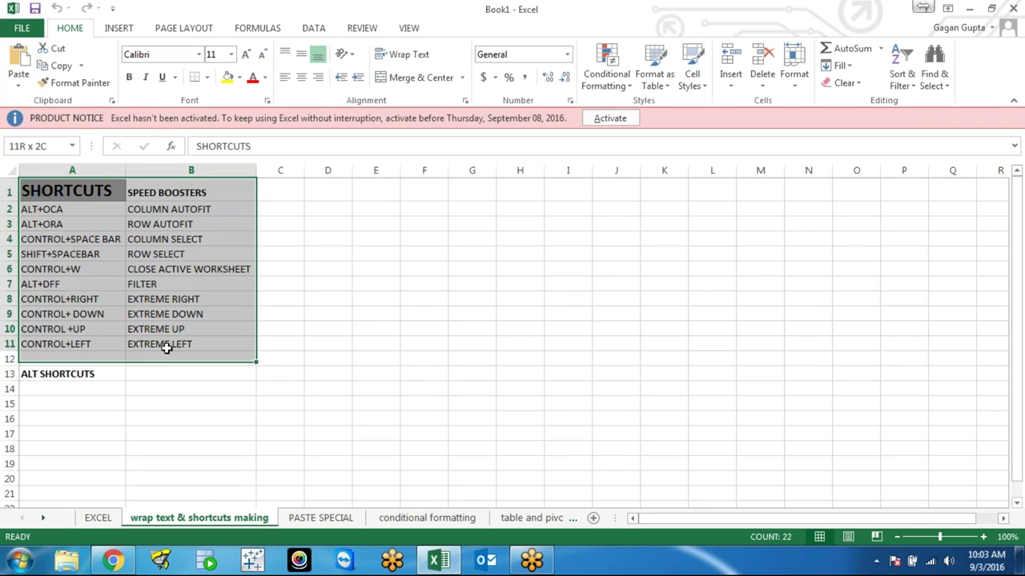
pyautogui.click(152, 254)
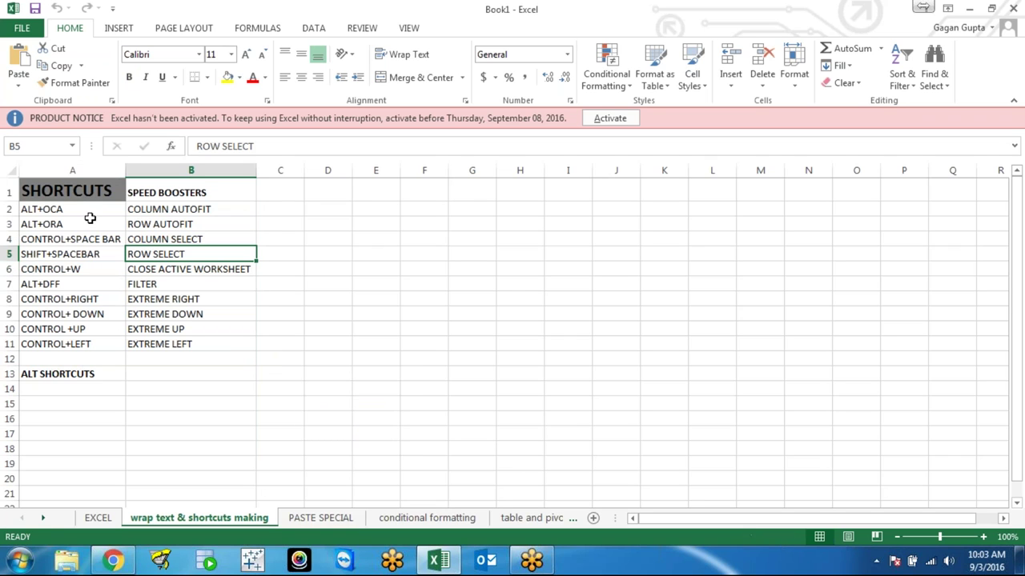
pyautogui.moveTo(88, 212); pyautogui.dragTo(111, 338)
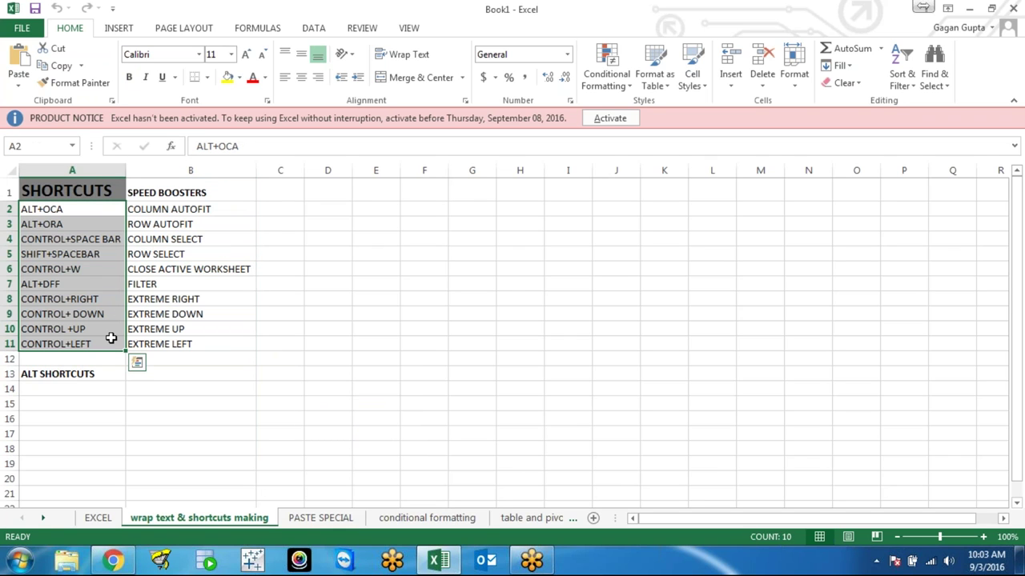
pyautogui.click(206, 269)
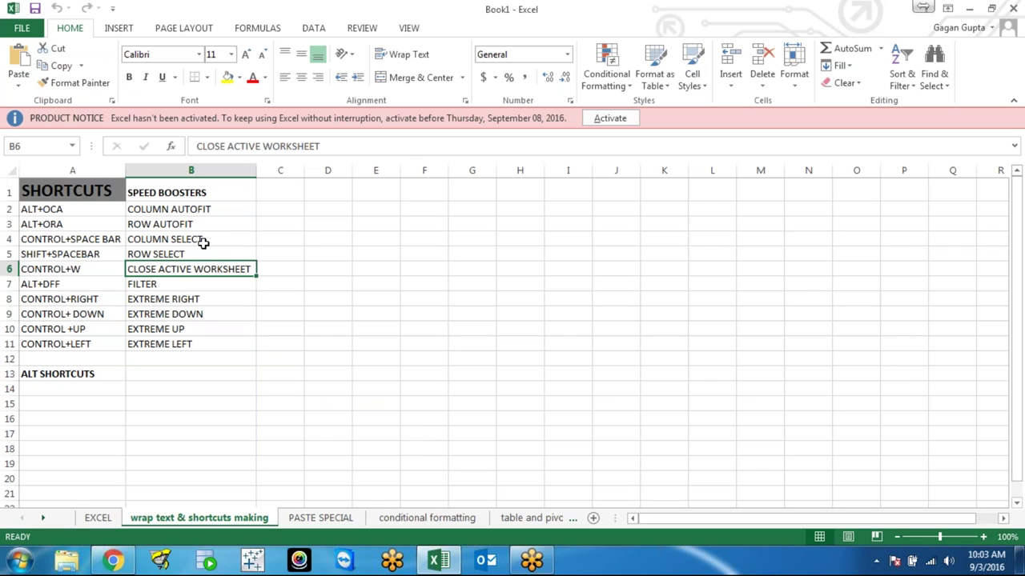
# - Highlight the speed-booster descriptions in B2:B11, then select empty cell E2
pyautogui.click(193, 210)
pyautogui.keyDown('shift'); pyautogui.click(196, 342); pyautogui.keyUp('shift')
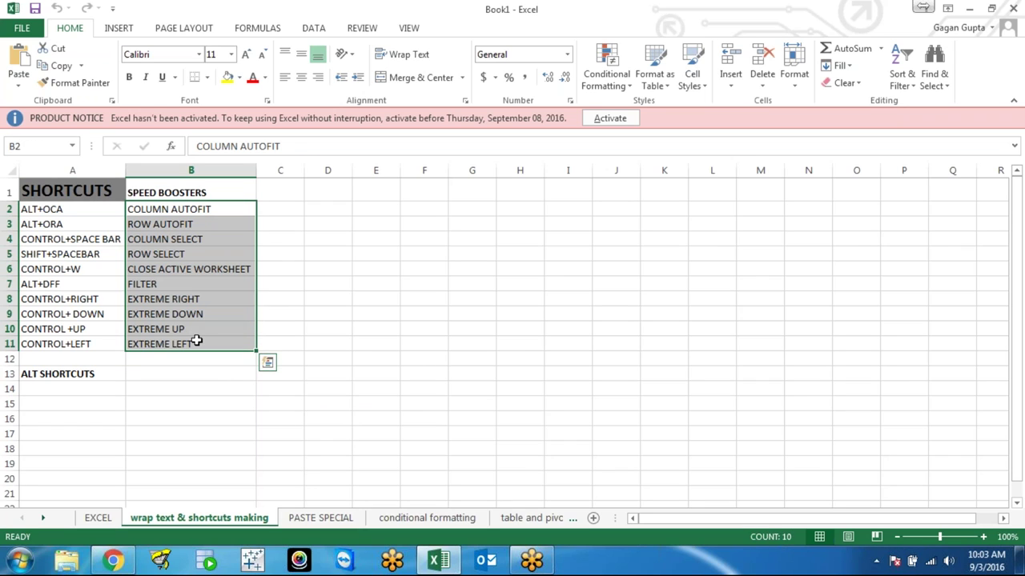
pyautogui.click(189, 271)
pyautogui.moveTo(152, 212); pyautogui.dragTo(171, 339)
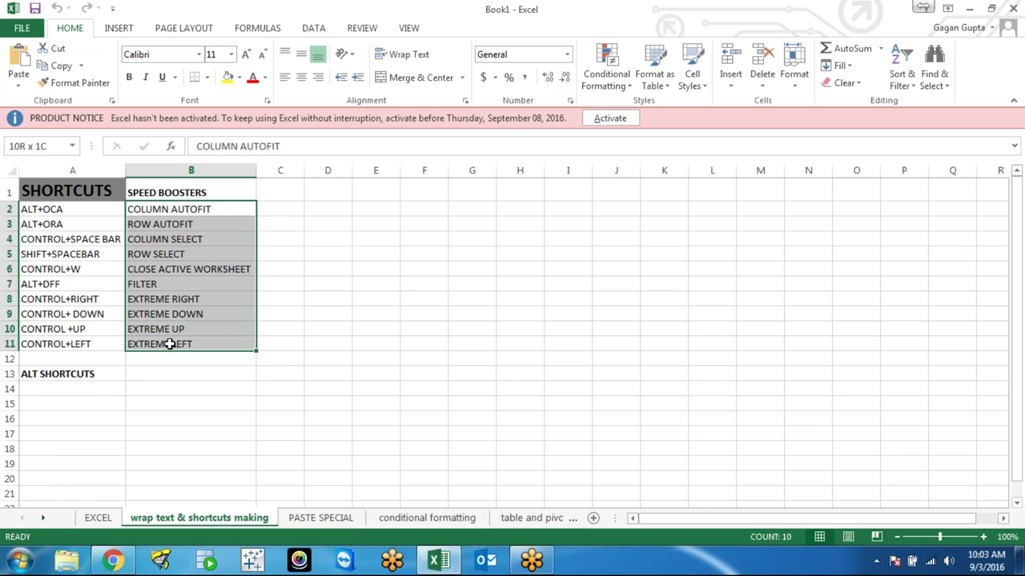
pyautogui.click(171, 339)
pyautogui.click(206, 244)
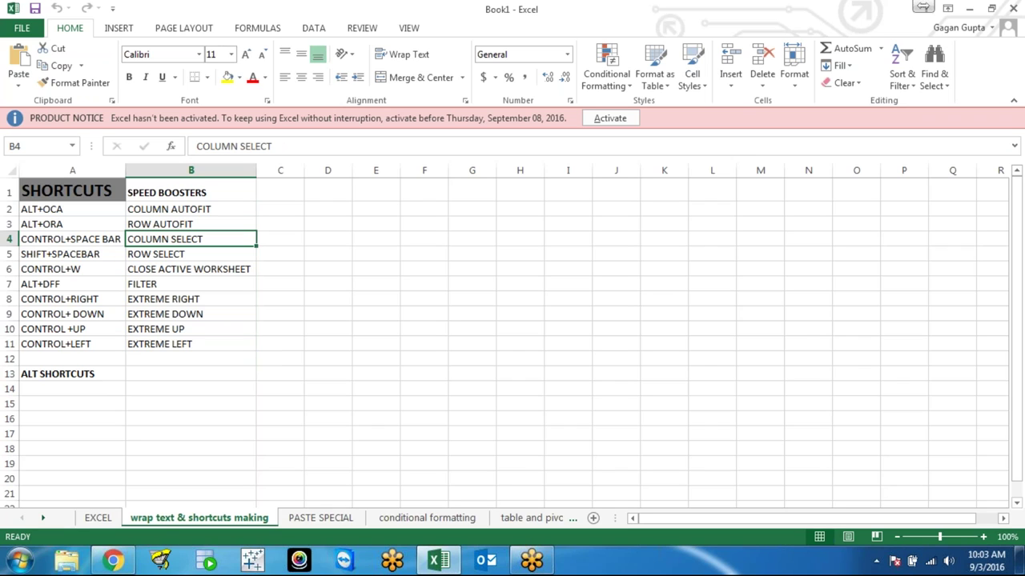
pyautogui.click(201, 208)
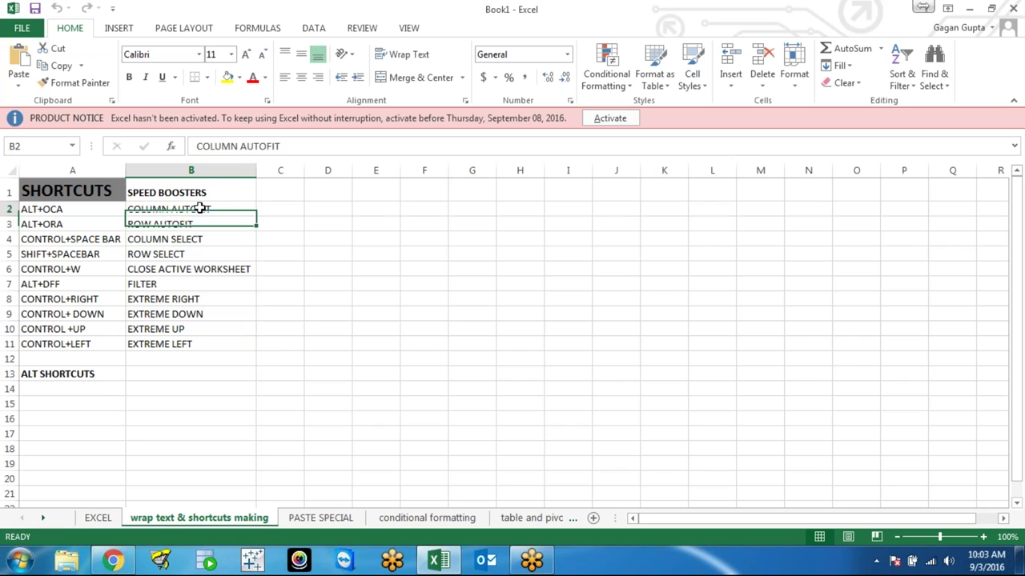
pyautogui.click(378, 208)
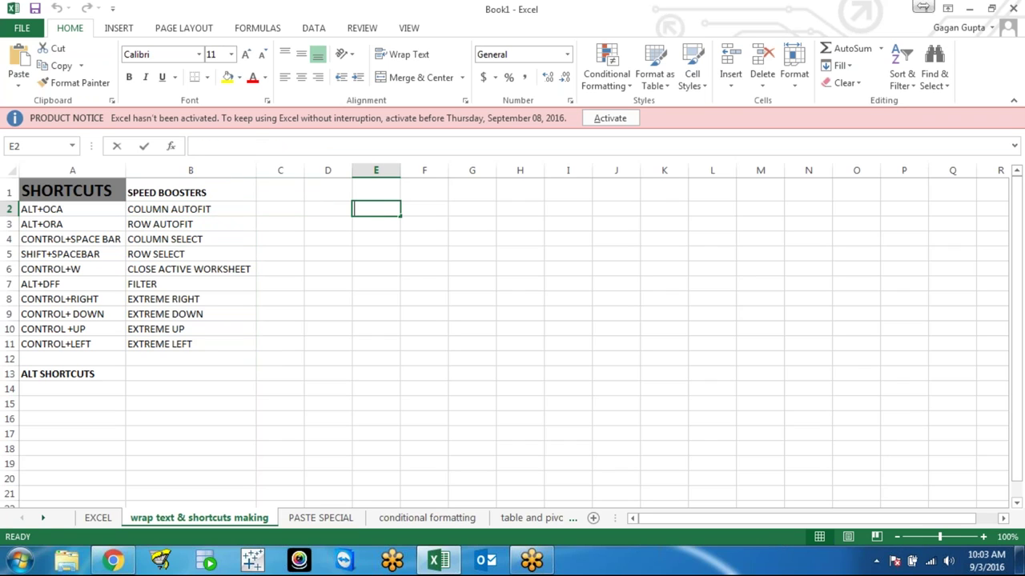
pyautogui.write('353463563746748678')
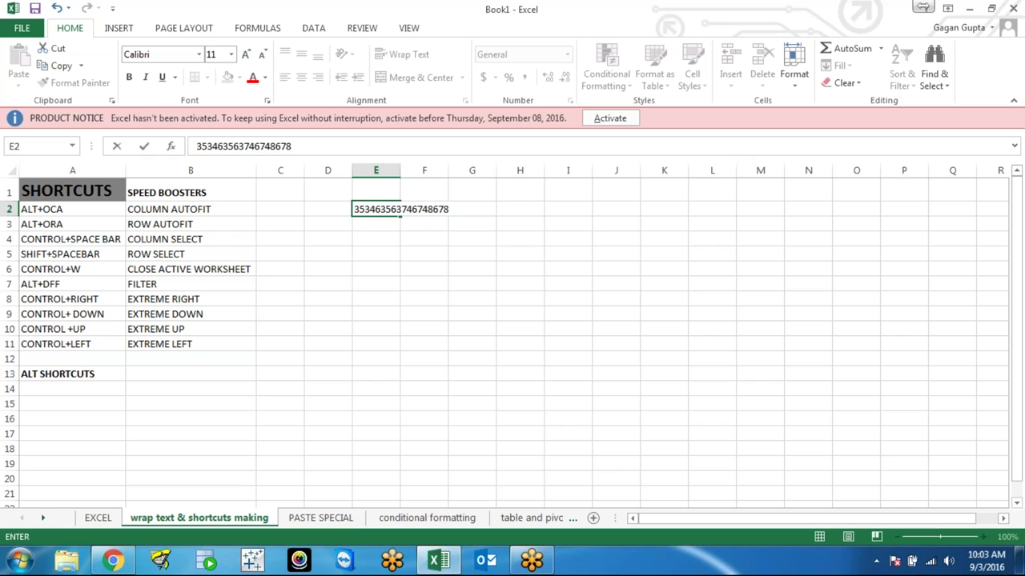
pyautogui.press('Return')
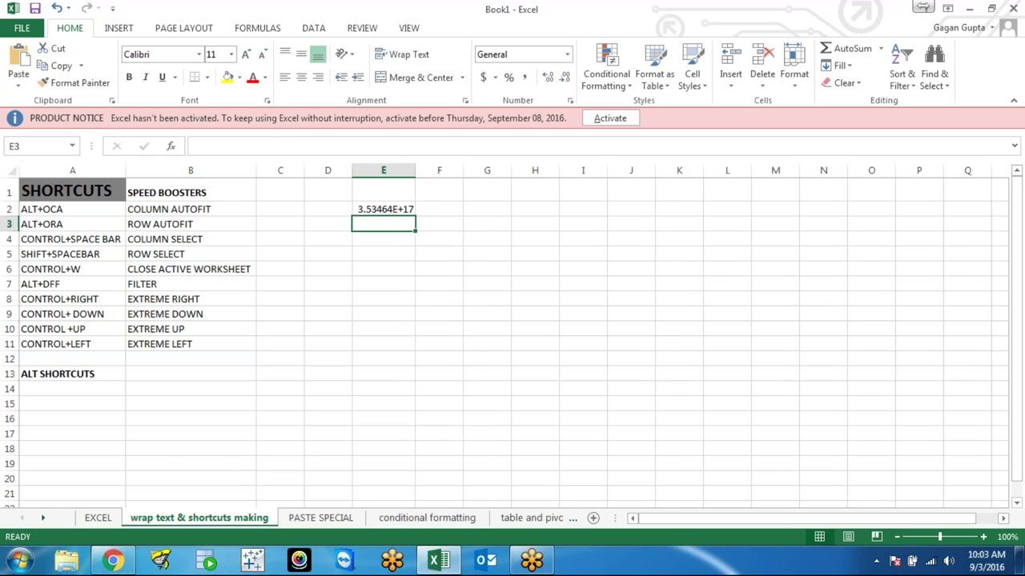
pyautogui.click(383, 209)
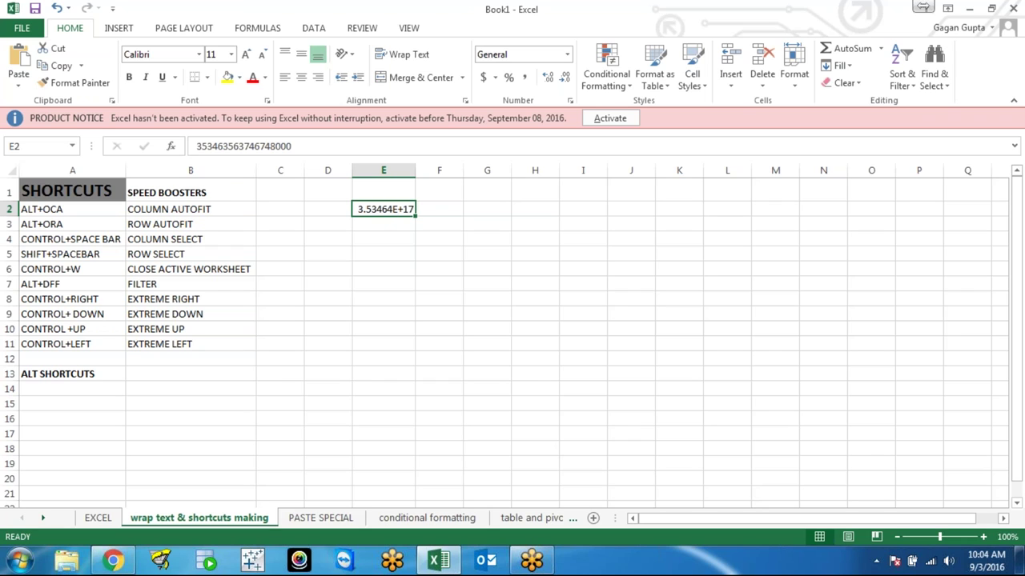
pyautogui.click(383, 253)
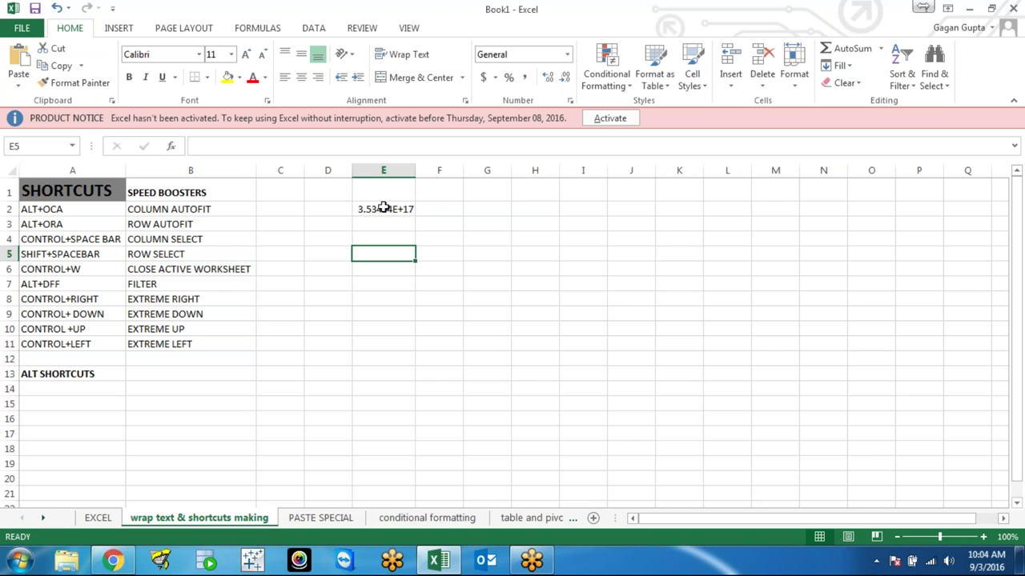
pyautogui.click(384, 209)
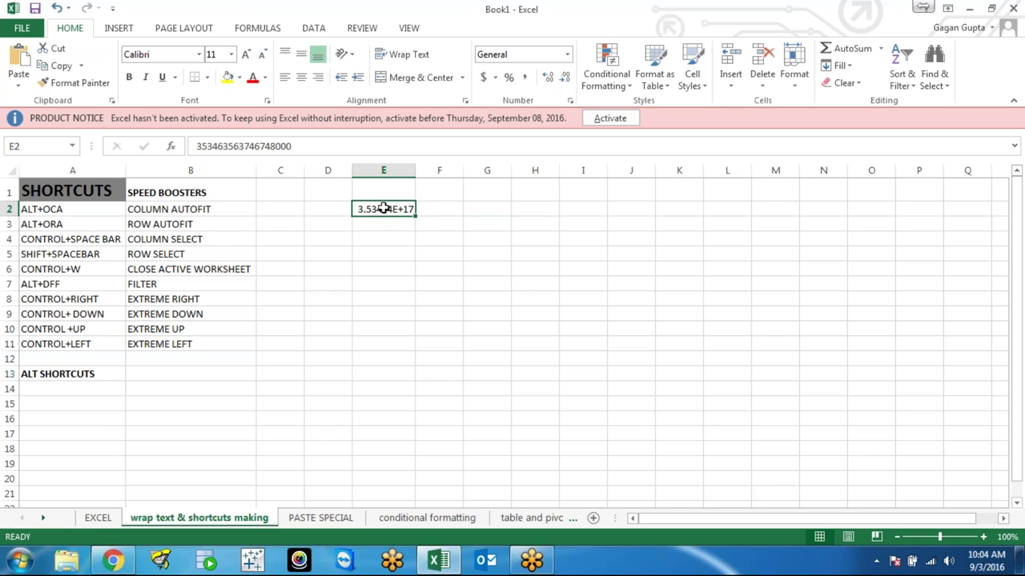
# - Replace E2 with 'sejgfxjbfjdhgbfhjtfhj', autofit column E with Alt+O, C, A, then clear E2
pyautogui.write('sejgfxjbfjdhgbfhjtfhj')
pyautogui.press('Return')
pyautogui.click(412, 210)
pyautogui.hotkey('alt', 'o')
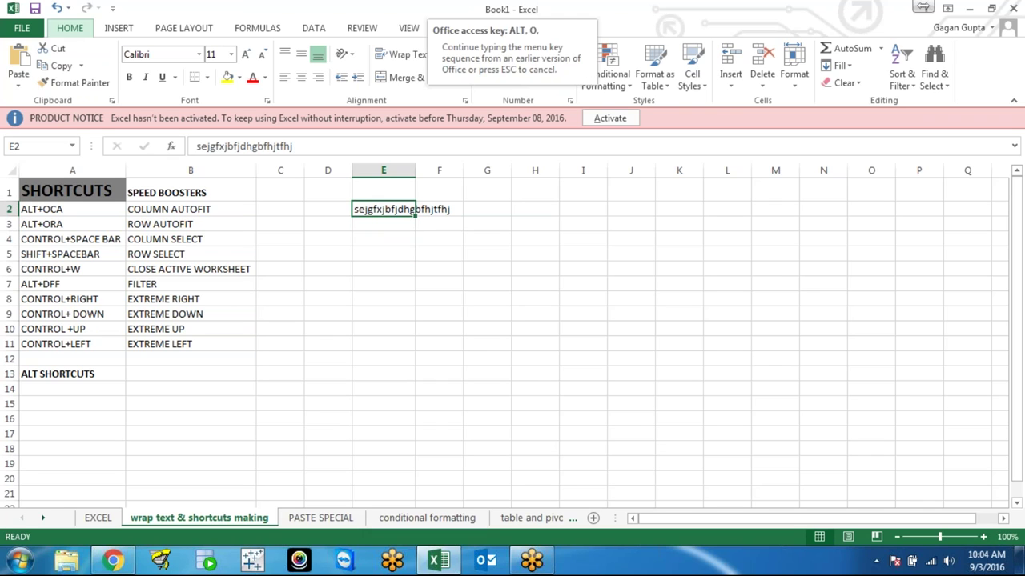
pyautogui.press('c')
pyautogui.press('a')
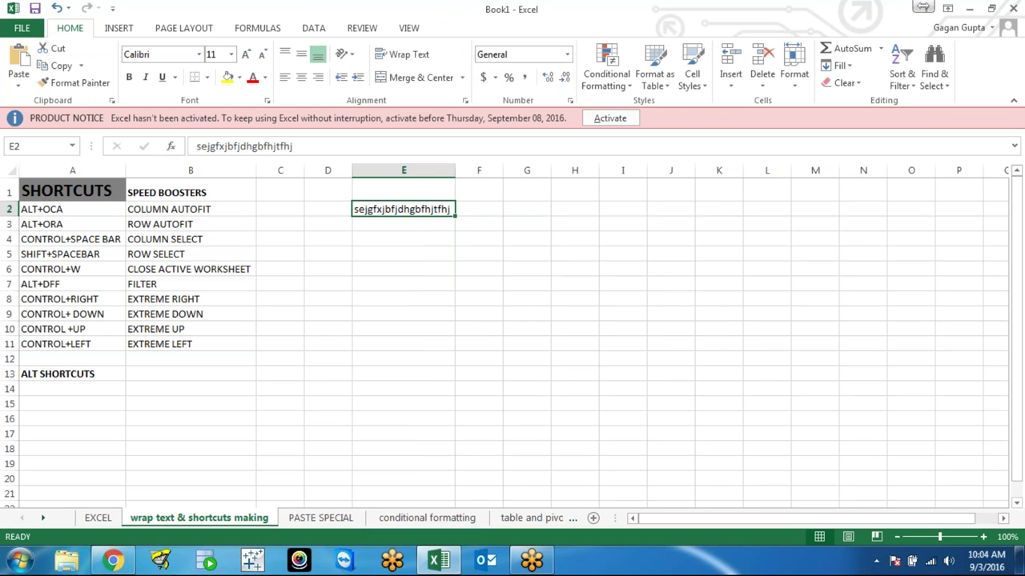
pyautogui.press('Up')
pyautogui.press('Down')
pyautogui.press('Down')
pyautogui.press('Down')
pyautogui.press('Up')
pyautogui.press('Up')
pyautogui.press('Delete')
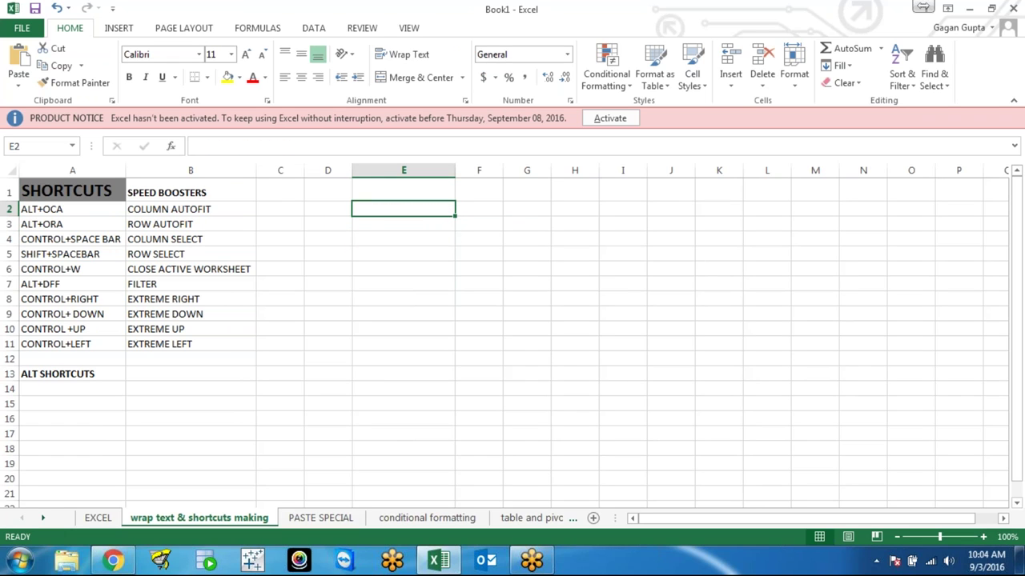
# - Enter 'thghjstrhesewdgfhtjtjgxzdfshfxgjghjgh' in F2 and wrap it onto multiple lines
pyautogui.click(328, 209)
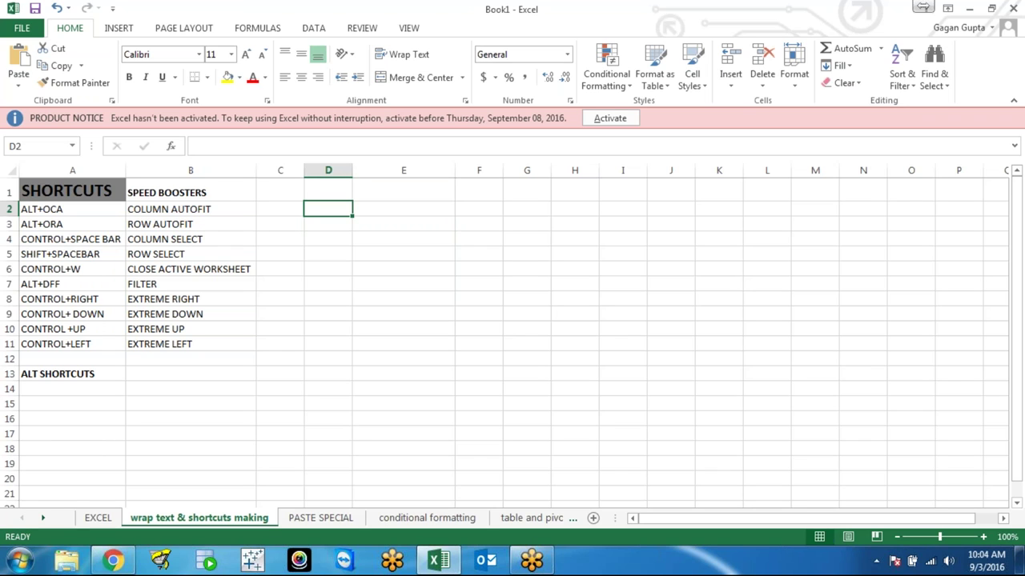
pyautogui.click(403, 265)
pyautogui.click(476, 226)
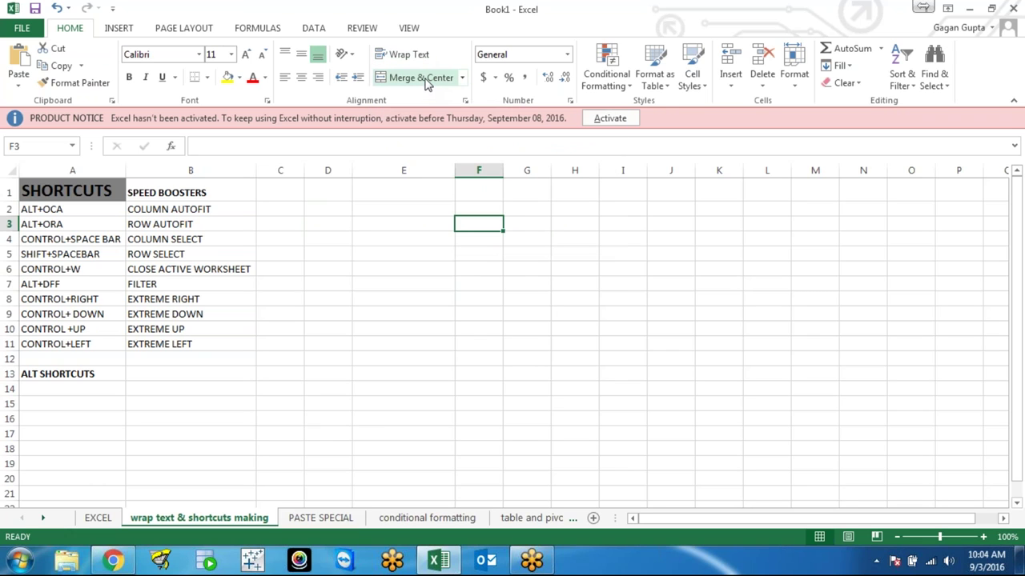
pyautogui.press('Left')
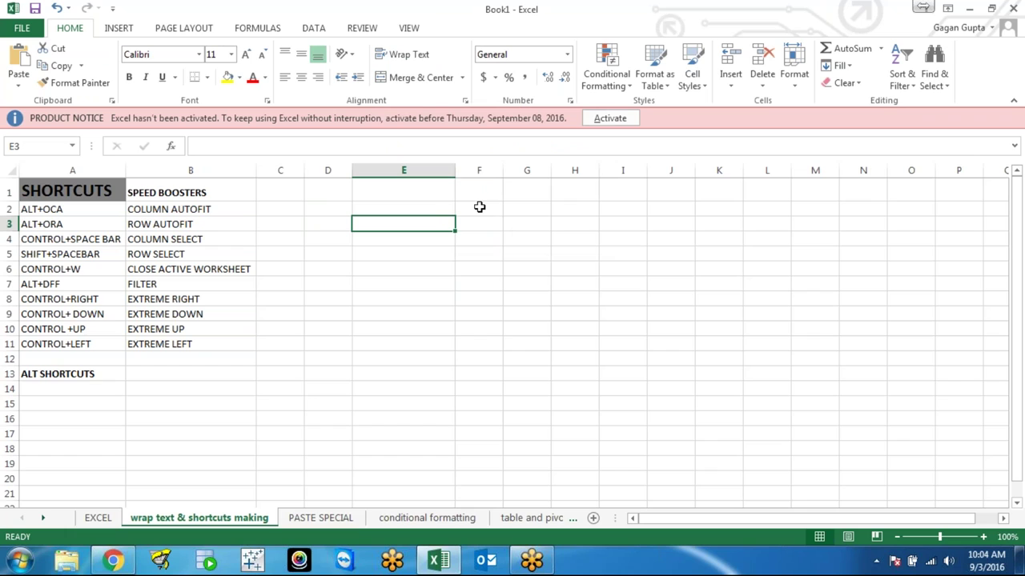
pyautogui.click(479, 207)
pyautogui.write('thg')
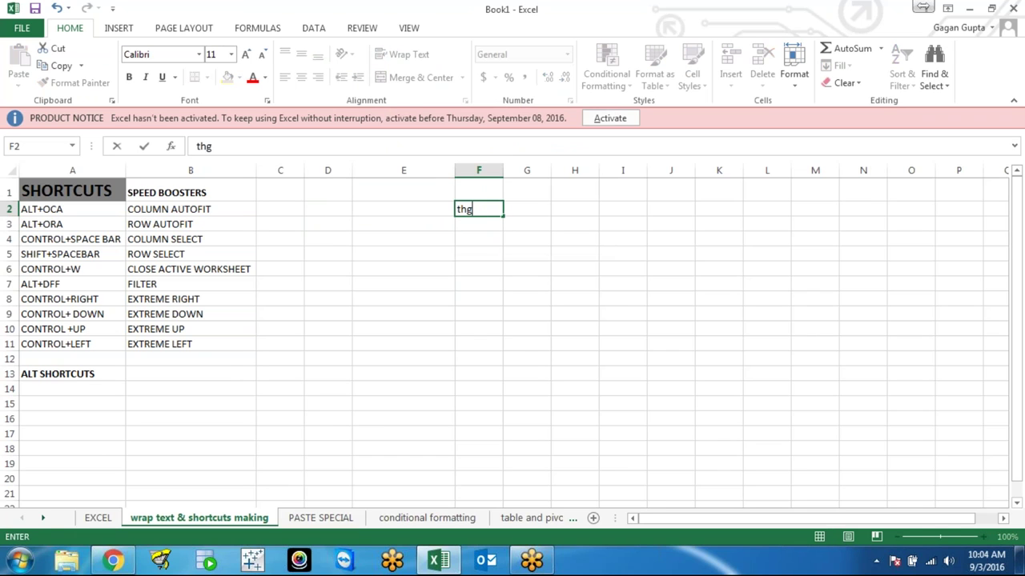
pyautogui.write('hjstrhesewdgfhtjtjgxzdfshfxgjghjgh')
pyautogui.press('Return')
pyautogui.click(479, 209)
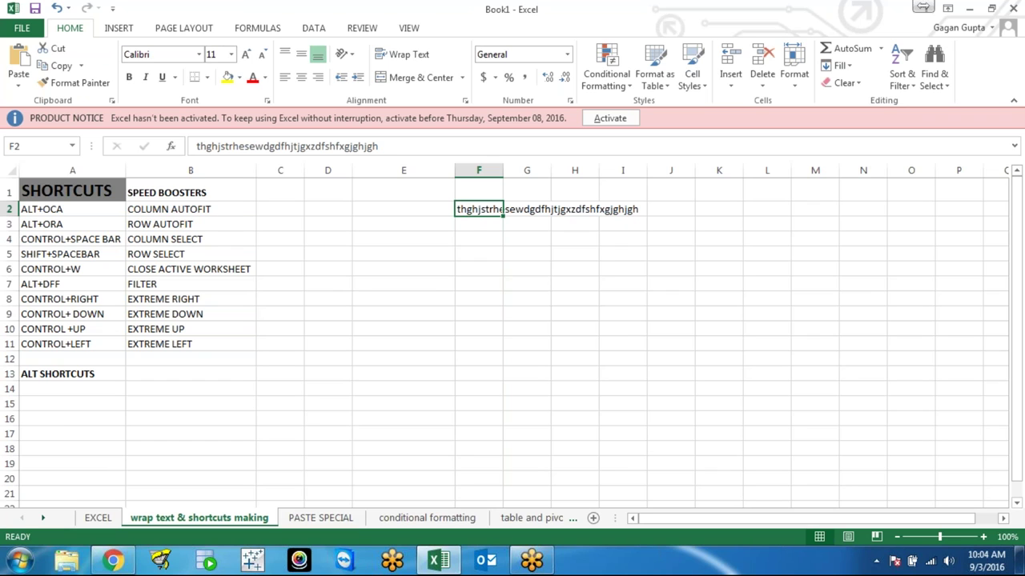
pyautogui.click(404, 55)
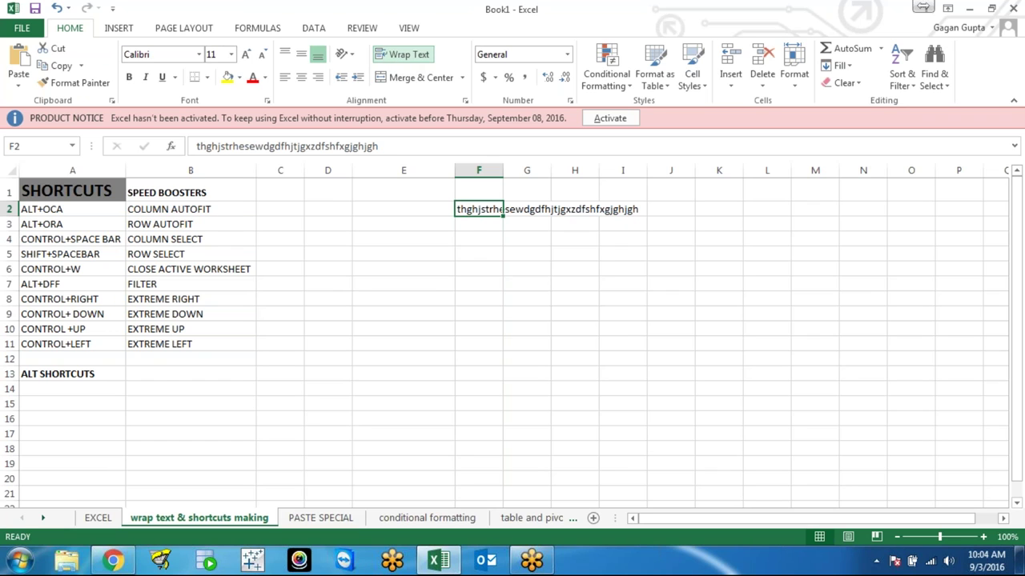
pyautogui.click(414, 238)
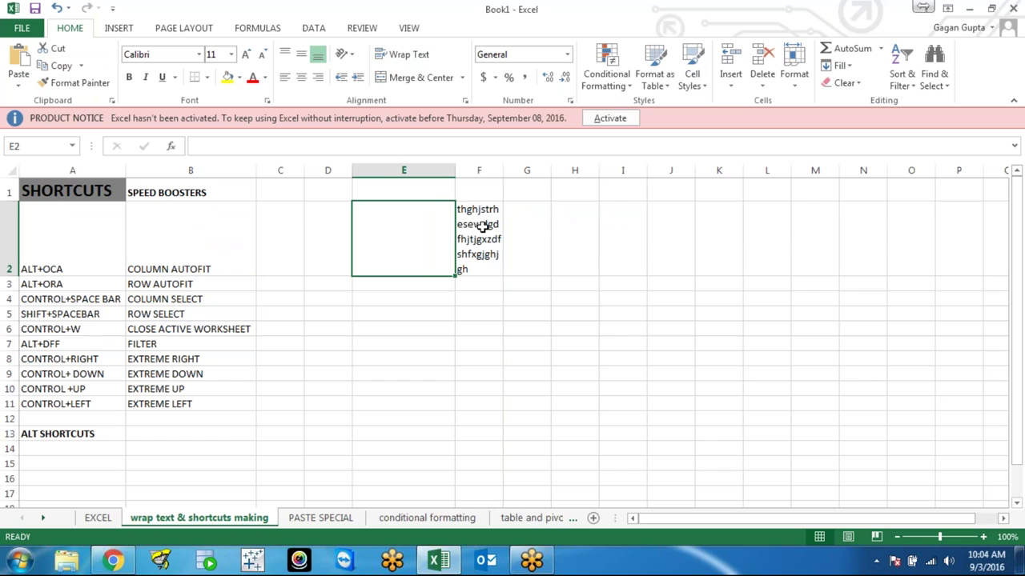
pyautogui.click(483, 226)
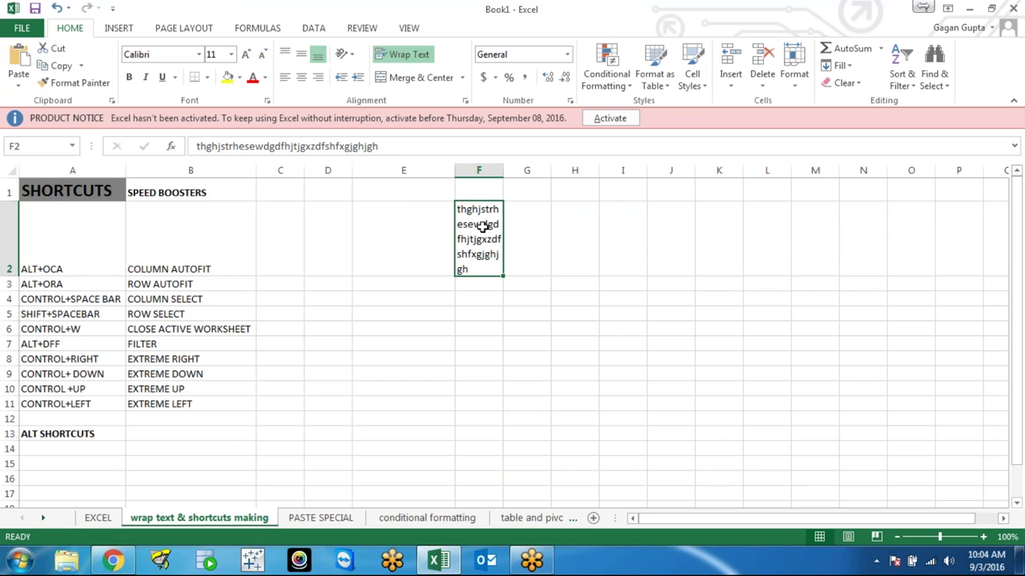
# - Merge and centre cells F4 through J4
pyautogui.click(476, 299)
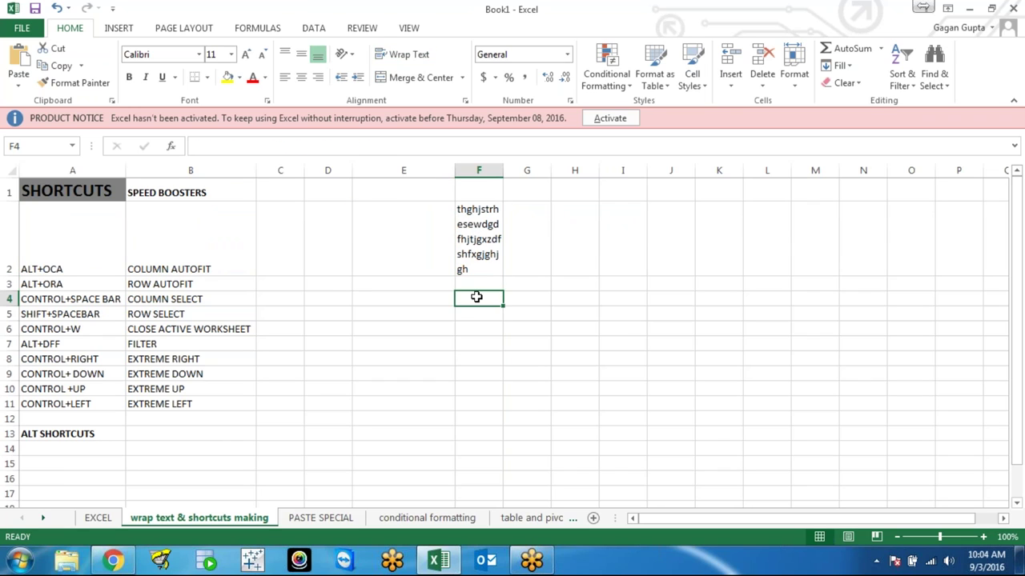
pyautogui.click(457, 376)
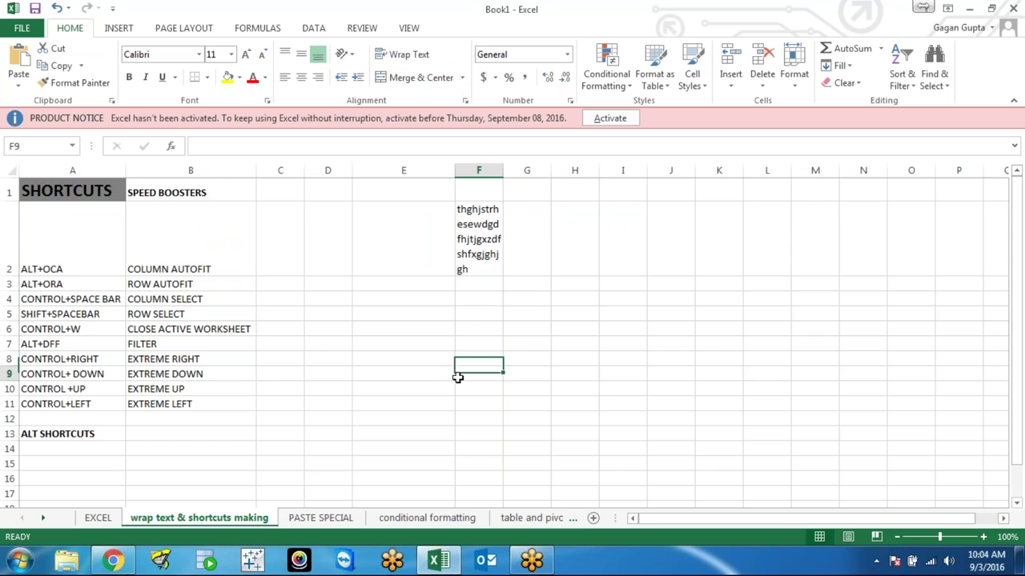
pyautogui.click(484, 299)
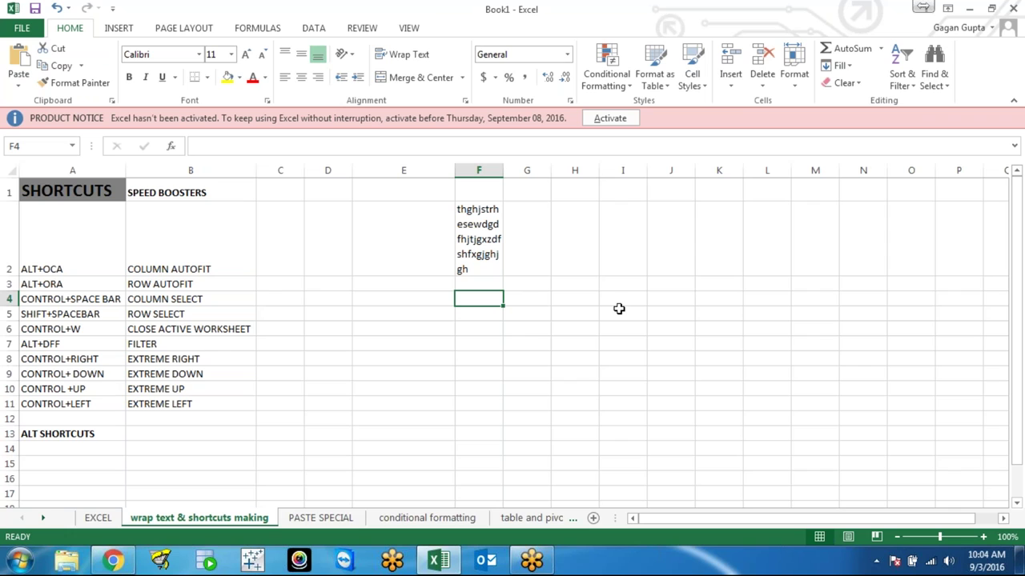
pyautogui.click(533, 333)
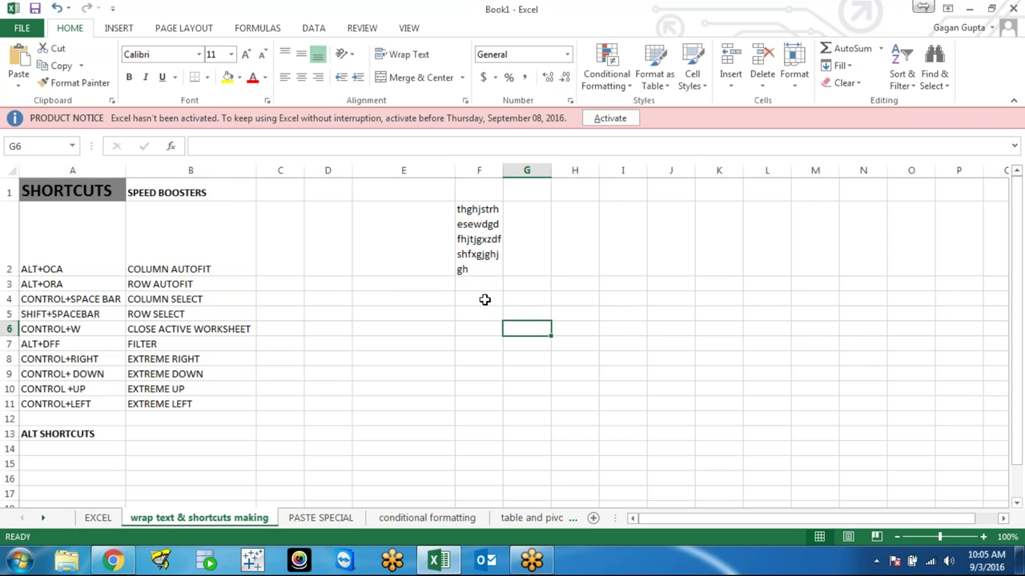
pyautogui.moveTo(485, 299); pyautogui.dragTo(675, 304)
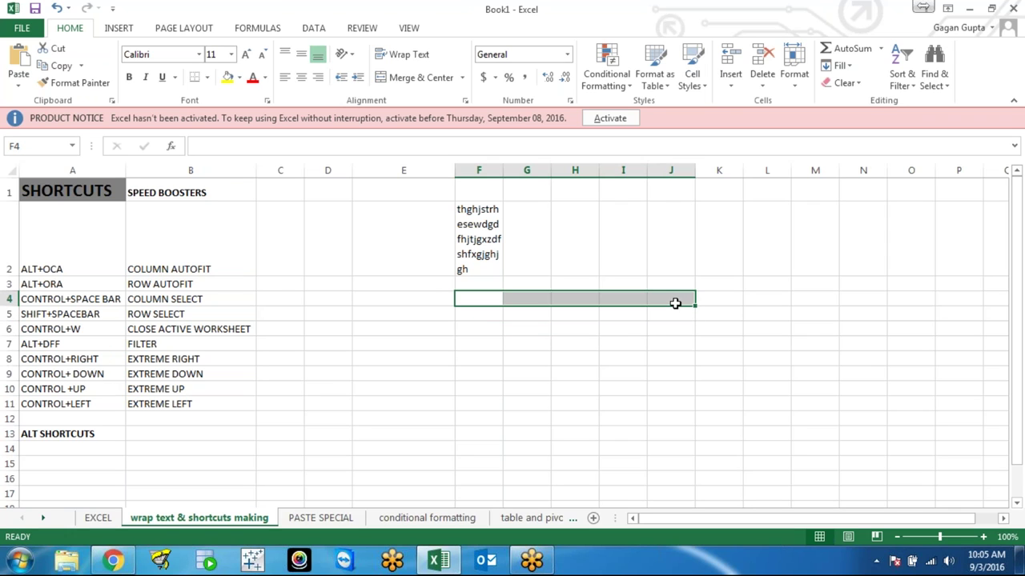
pyautogui.click(421, 77)
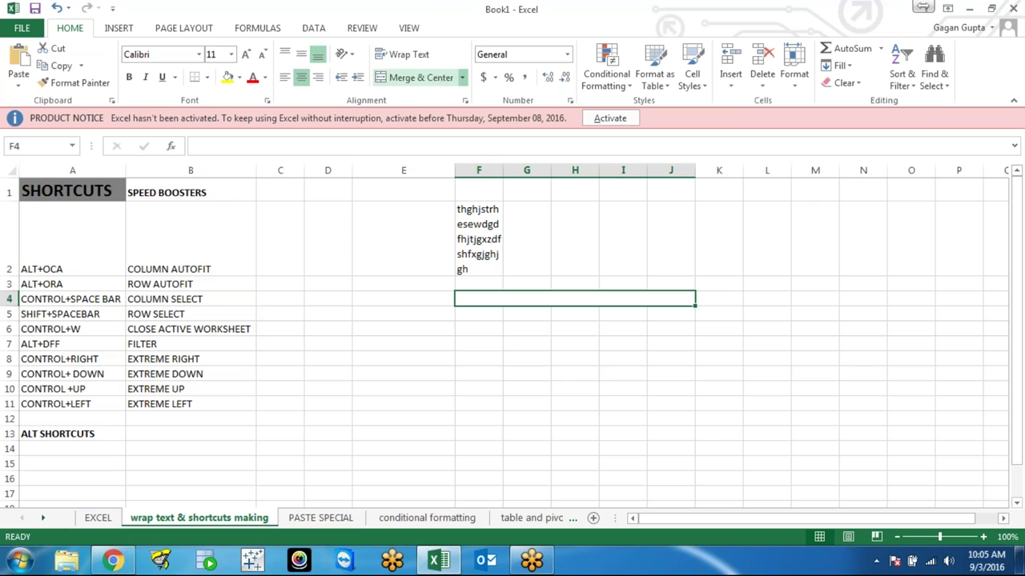
# - Enter 'sfhgjhjfSdhgzdnjzdf' in the merged F4:J4 cell
pyautogui.click(529, 417)
pyautogui.click(574, 303)
pyautogui.write('sfhgjhjfSdhgzdnjzdf')
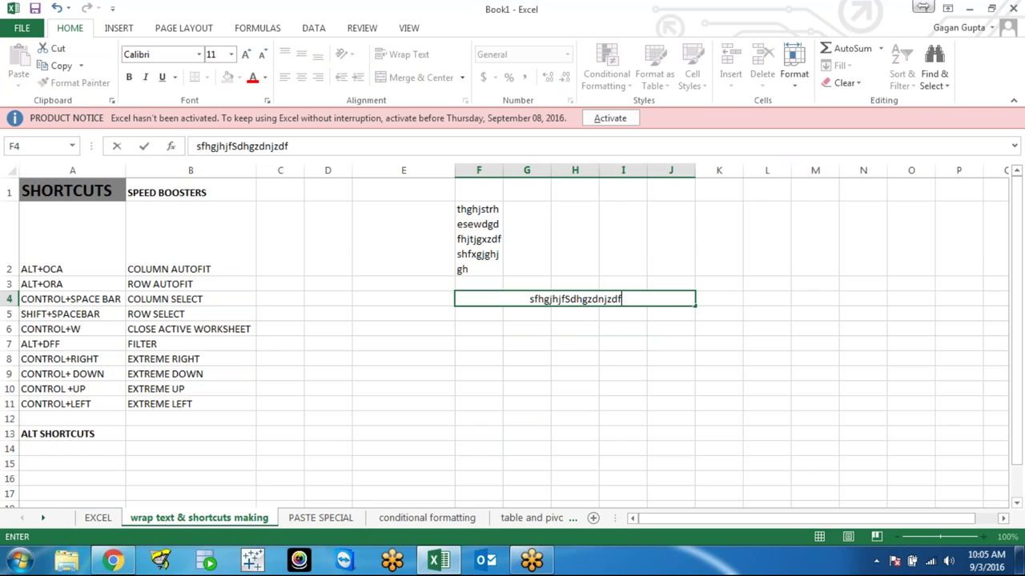
pyautogui.press('Return')
pyautogui.press('Up')
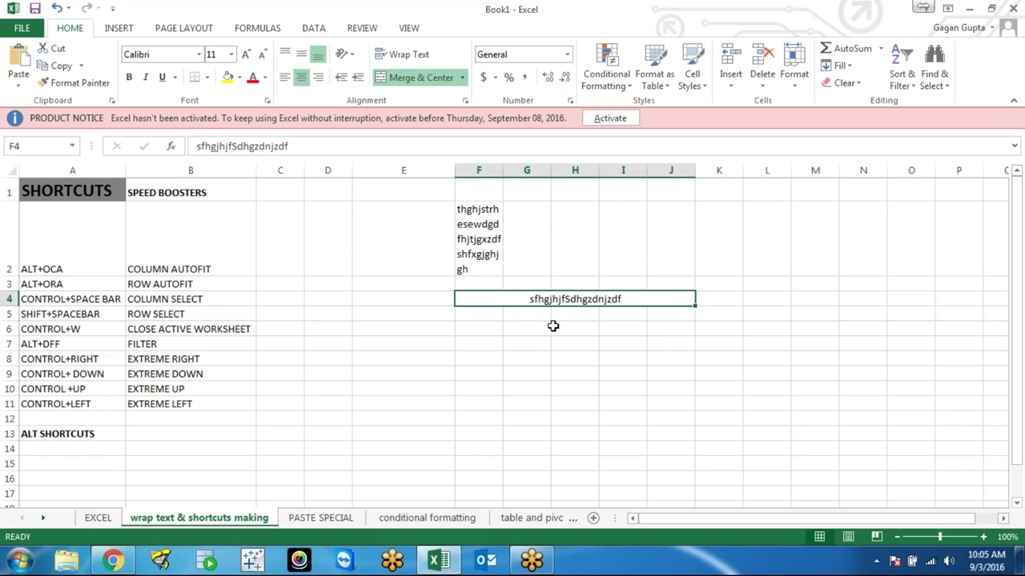
pyautogui.click(558, 329)
# - Select cells around the demo text and show the ribbon's keyboard access letters with Alt
pyautogui.click(468, 239)
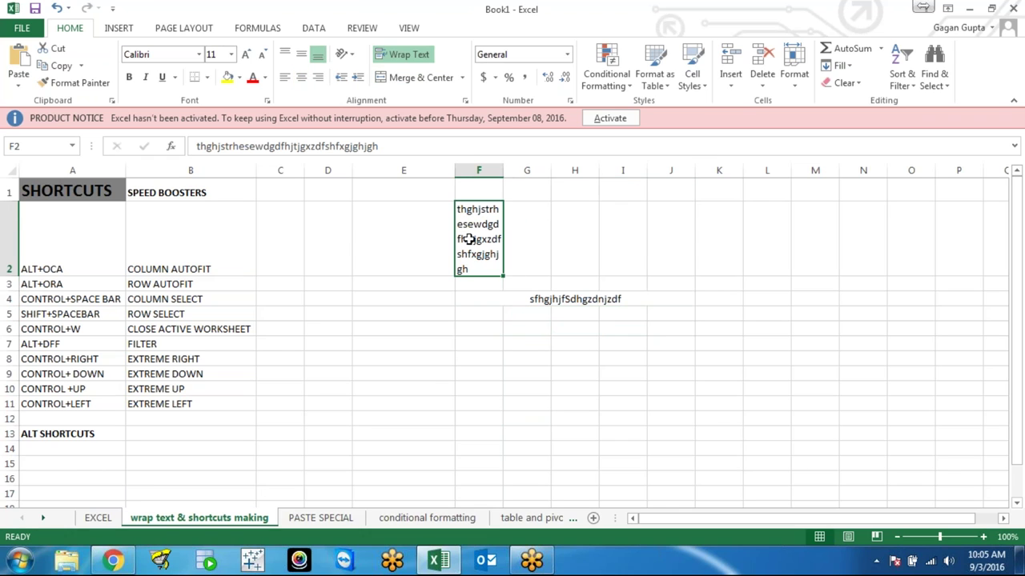
pyautogui.click(544, 356)
pyautogui.click(522, 334)
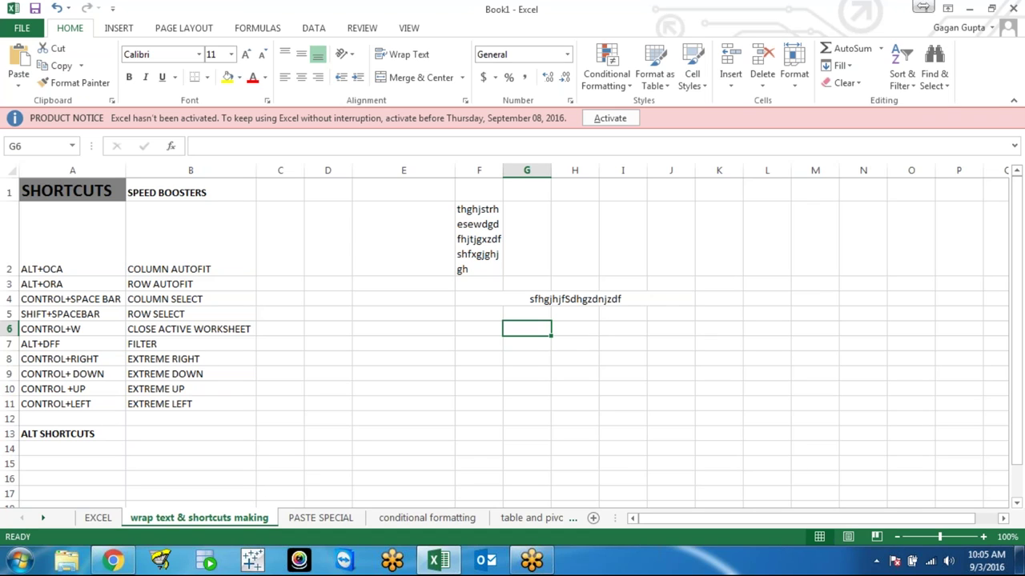
pyautogui.press('alt')
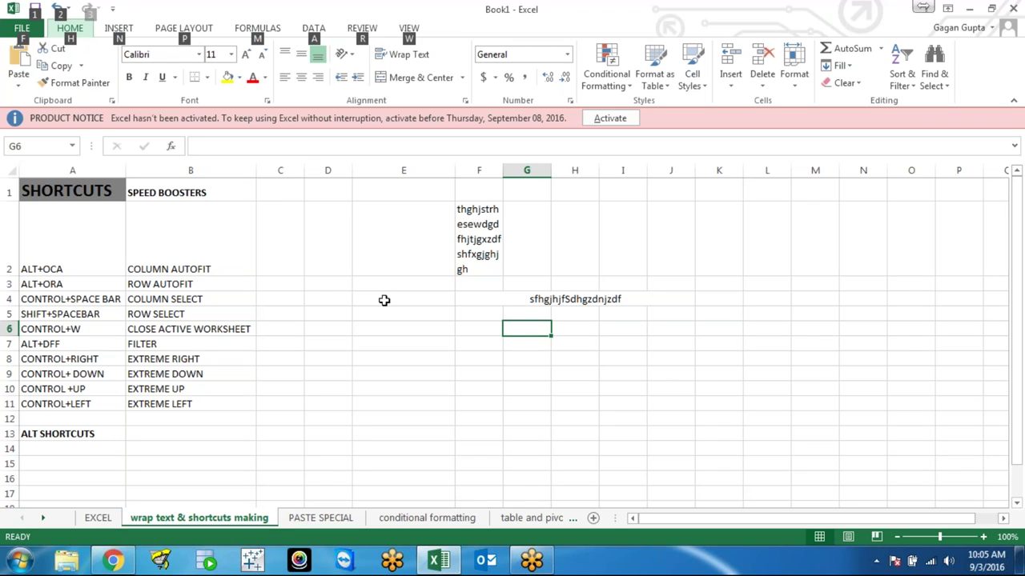
# - Select E4 and bring up the Home tab command KeyTips with Alt, H
pyautogui.click(384, 300)
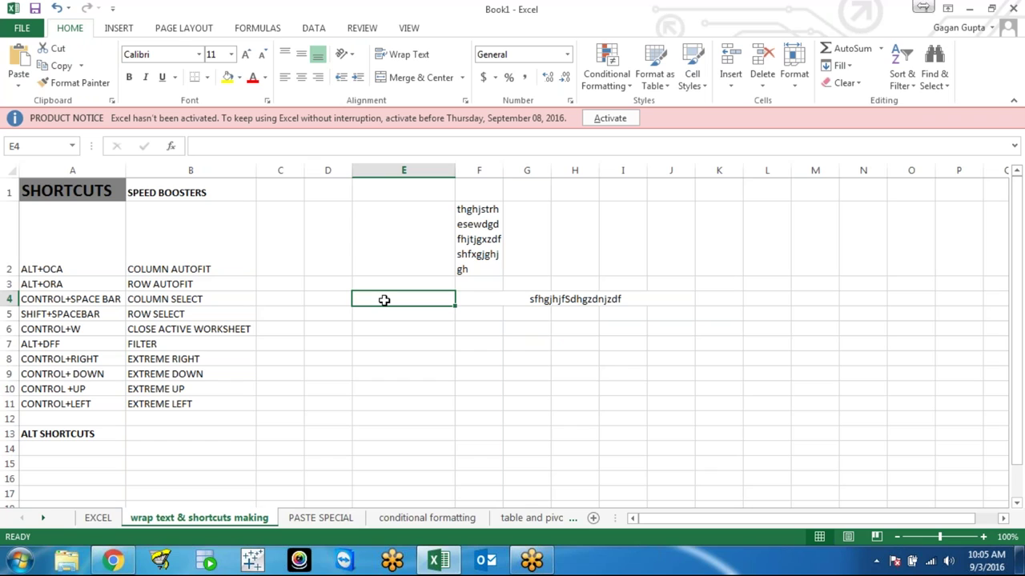
pyautogui.press('Down')
pyautogui.press('Down')
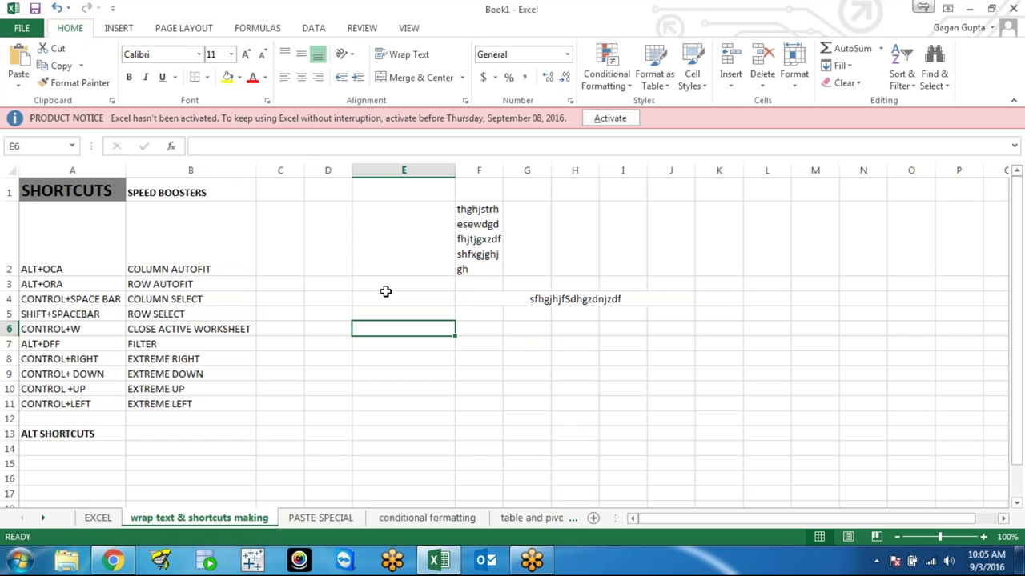
pyautogui.click(387, 296)
pyautogui.press('alt')
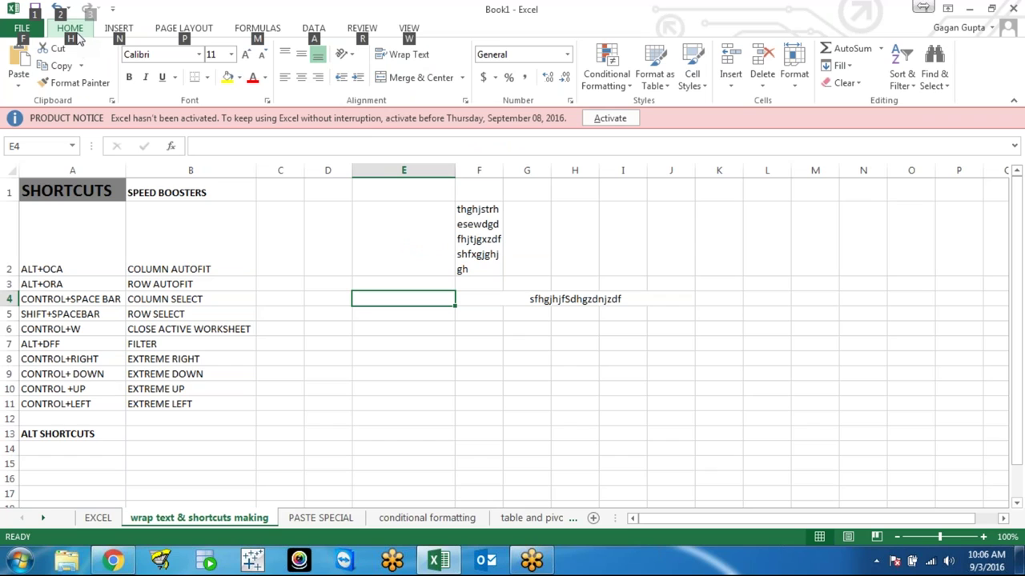
pyautogui.press('h')
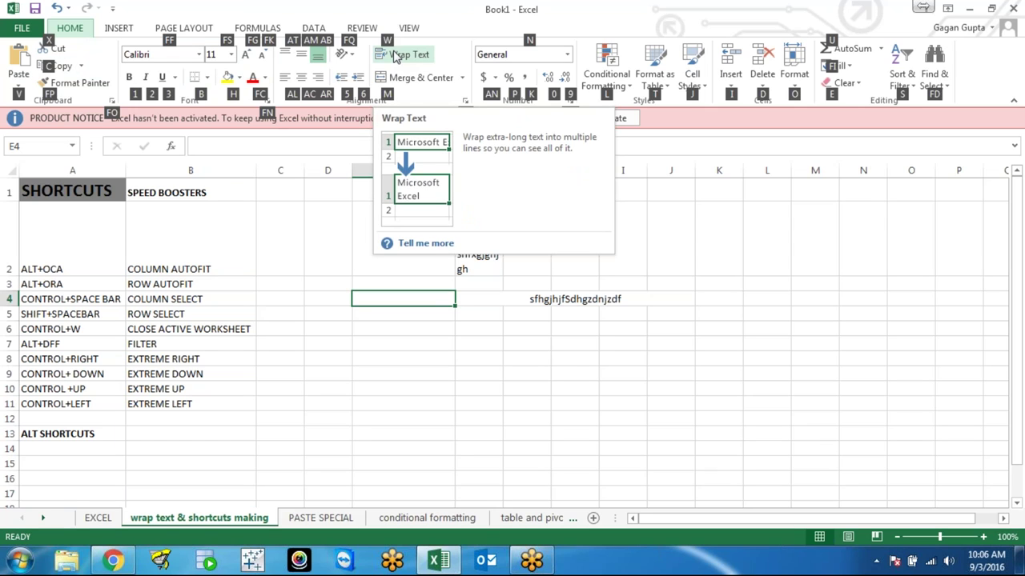
# - Abandon a stray entry in E5 and enter 'SZRHFZDX VFHV DXFTSGRH' in F5
pyautogui.click(385, 310)
pyautogui.write('ahatr')
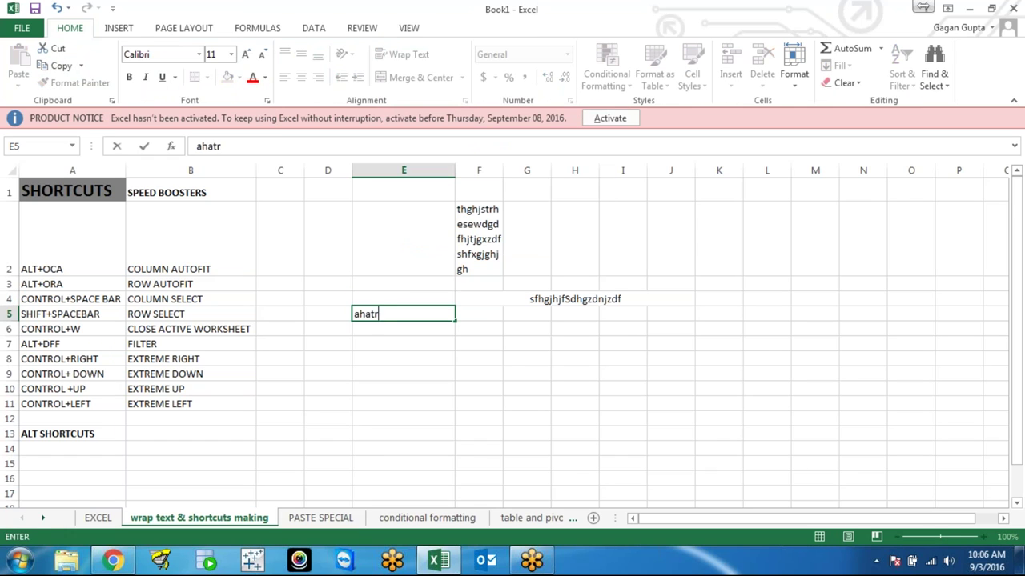
pyautogui.write('ghafdfWCVSTRBHYTRSUBTARYESHYTSRSBVS')
pyautogui.press('Escape')
pyautogui.click(479, 314)
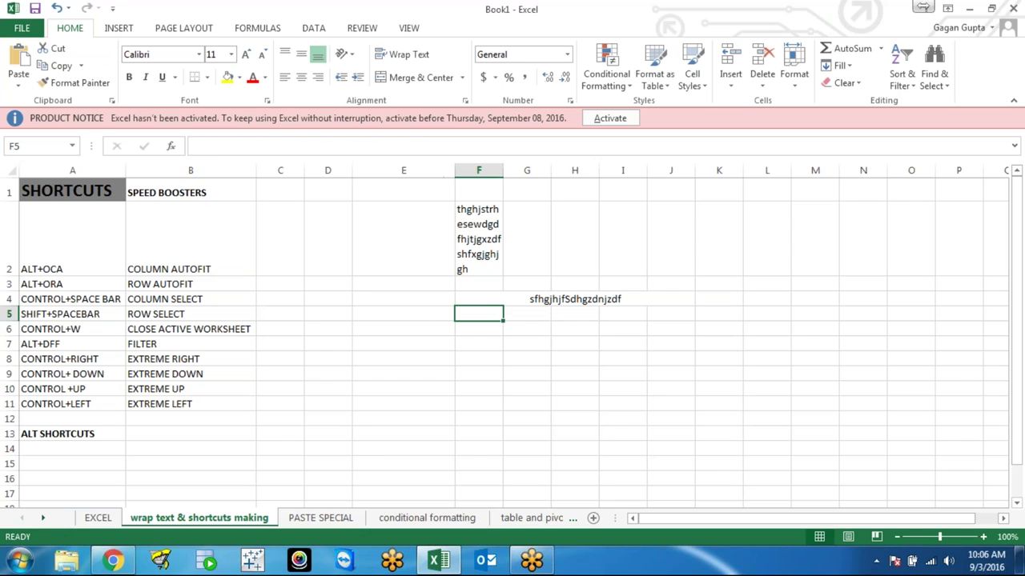
pyautogui.write('SZRHFZDX VFHV DXFTSGRH')
pyautogui.press('Return')
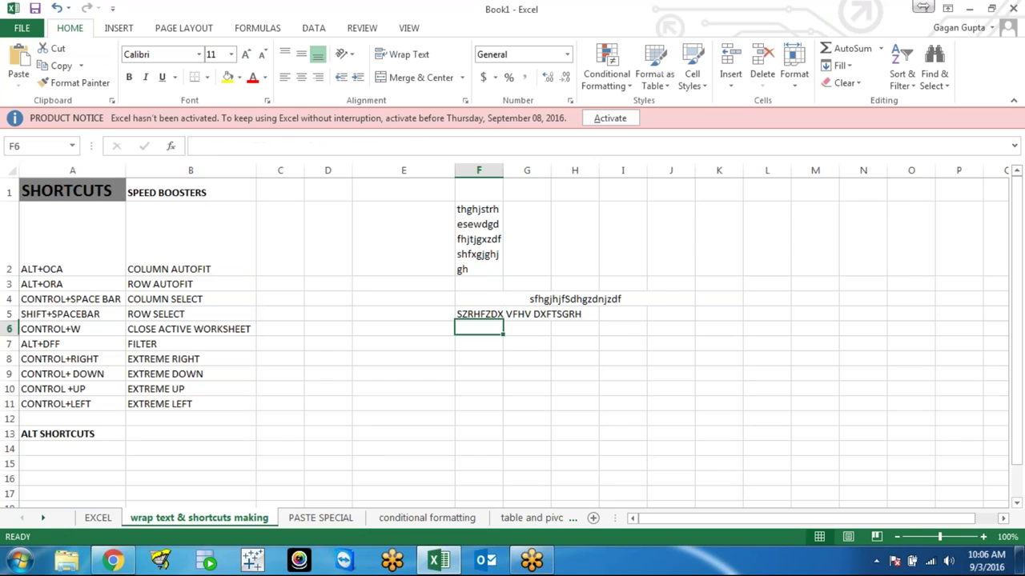
pyautogui.press('Down')
pyautogui.press('Up')
pyautogui.press('Up')
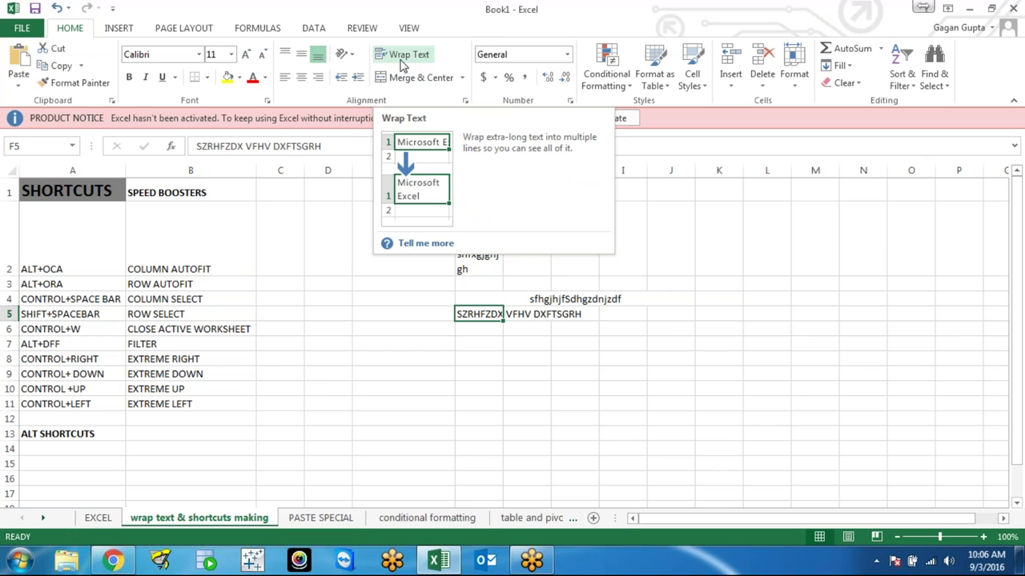
# - Wrap F5's text onto four lines using Alt, H, W
pyautogui.click(433, 314)
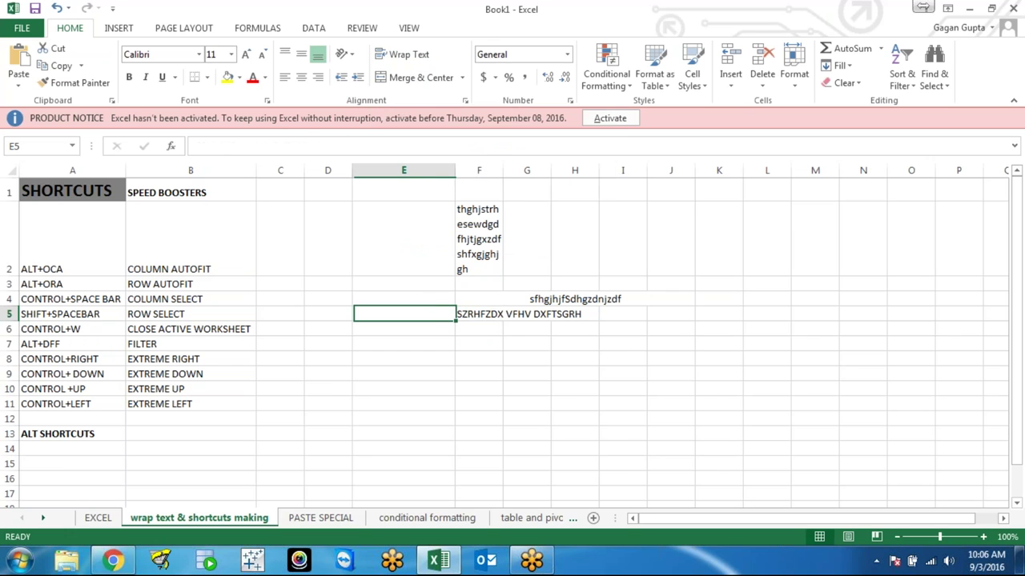
pyautogui.click(476, 315)
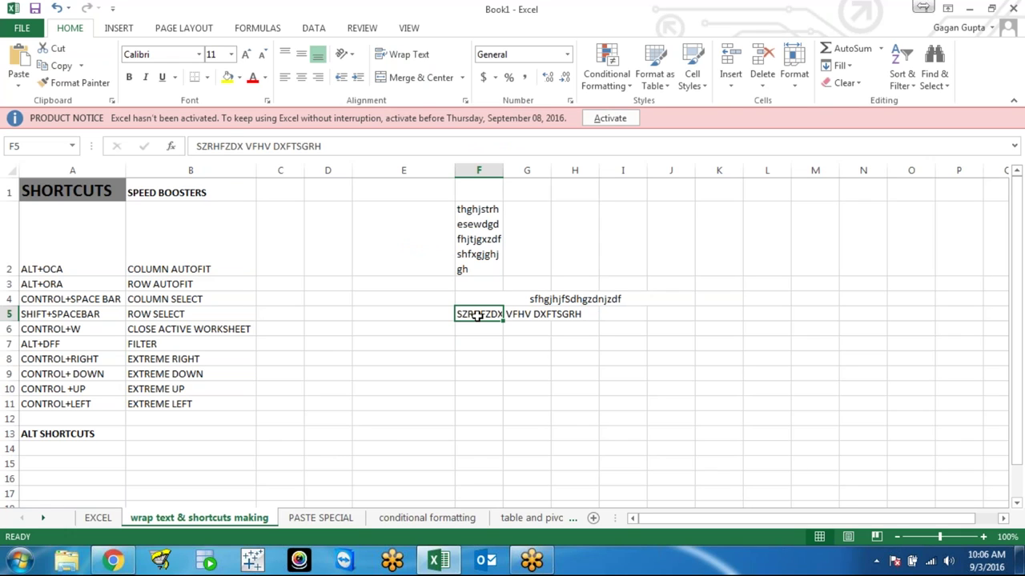
pyautogui.hotkey('alt', 'h')
pyautogui.press('w')
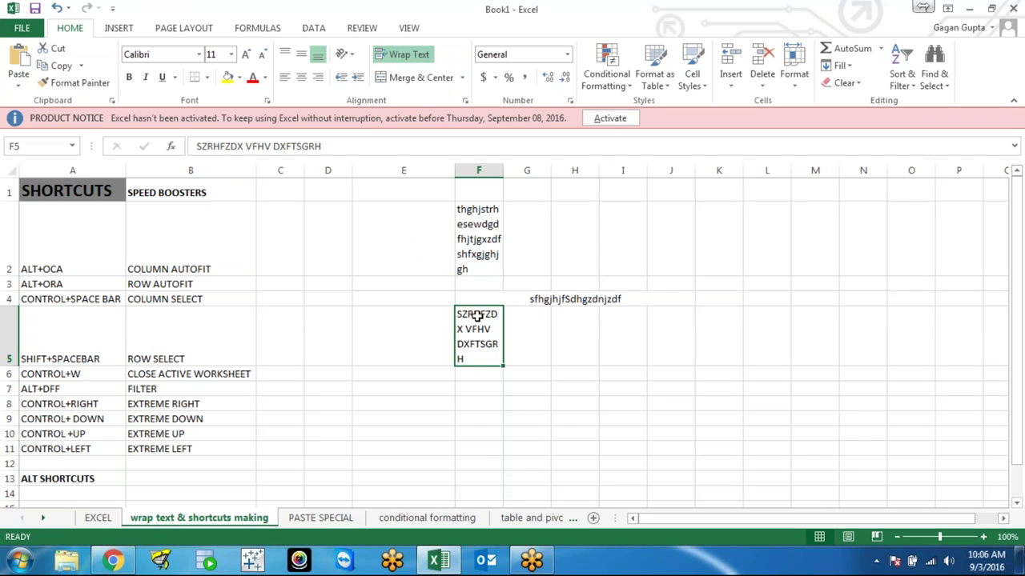
pyautogui.click(409, 329)
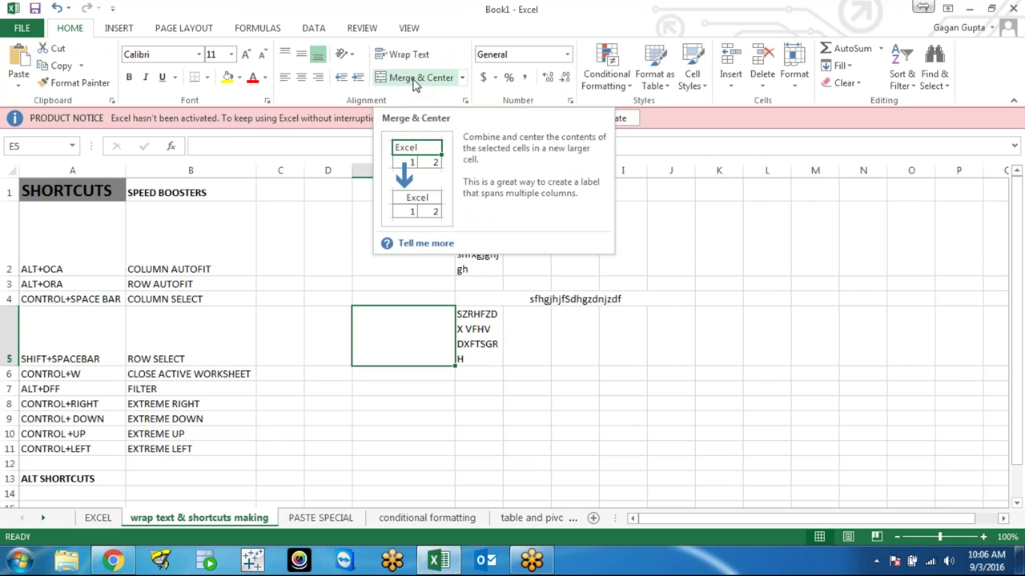
# - Select G7:K7 and merge and centre it with Alt, H, M, C, cancelling the stray entry
pyautogui.click(554, 301)
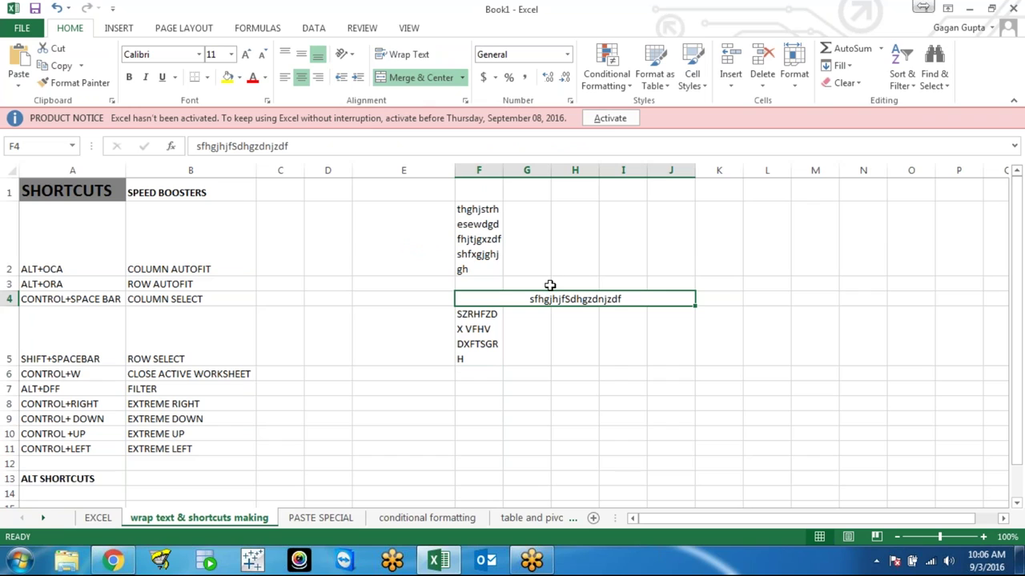
pyautogui.click(530, 388)
pyautogui.moveTo(530, 388); pyautogui.dragTo(712, 386)
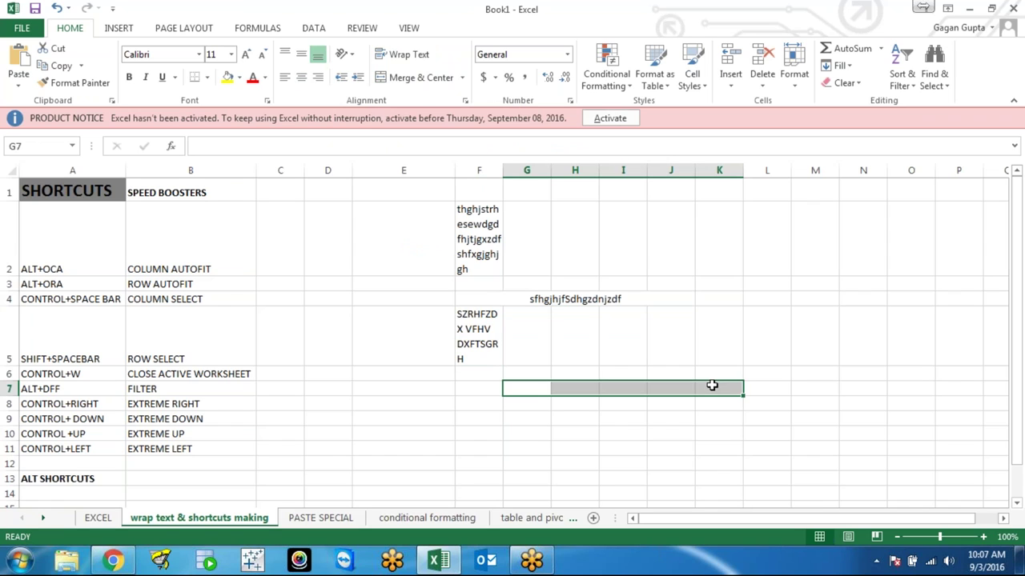
pyautogui.press('alt')
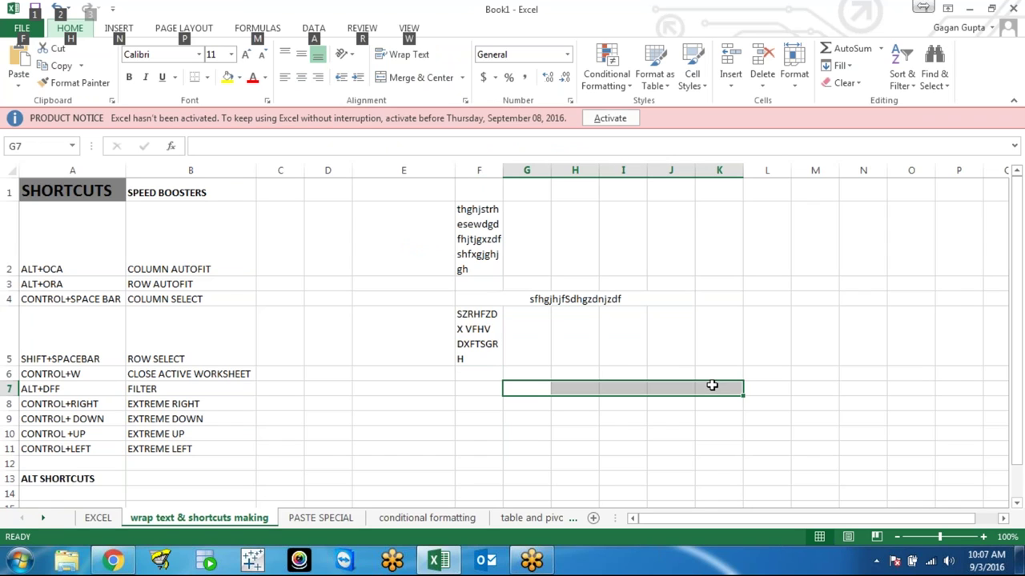
pyautogui.press('h')
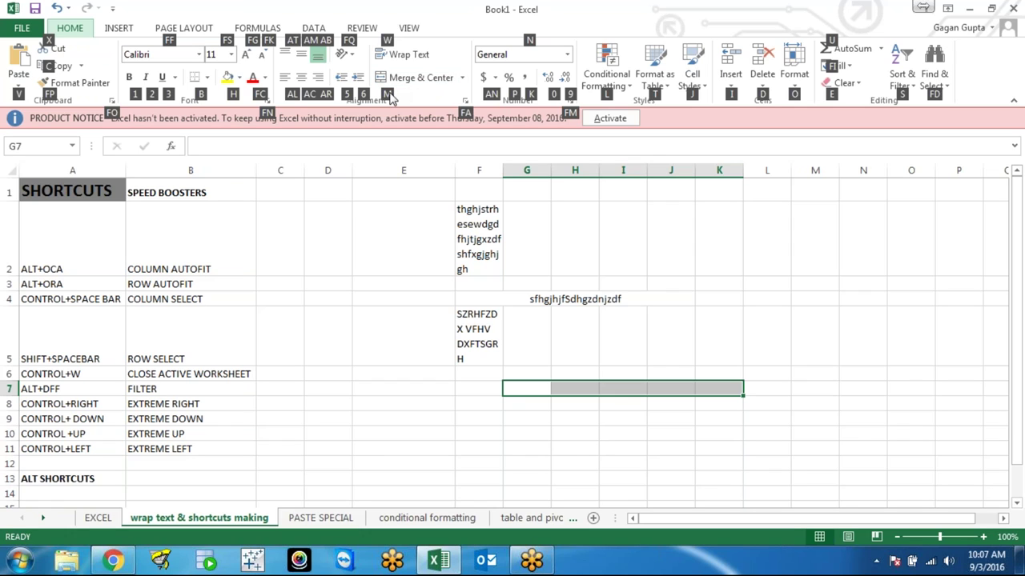
pyautogui.press('m')
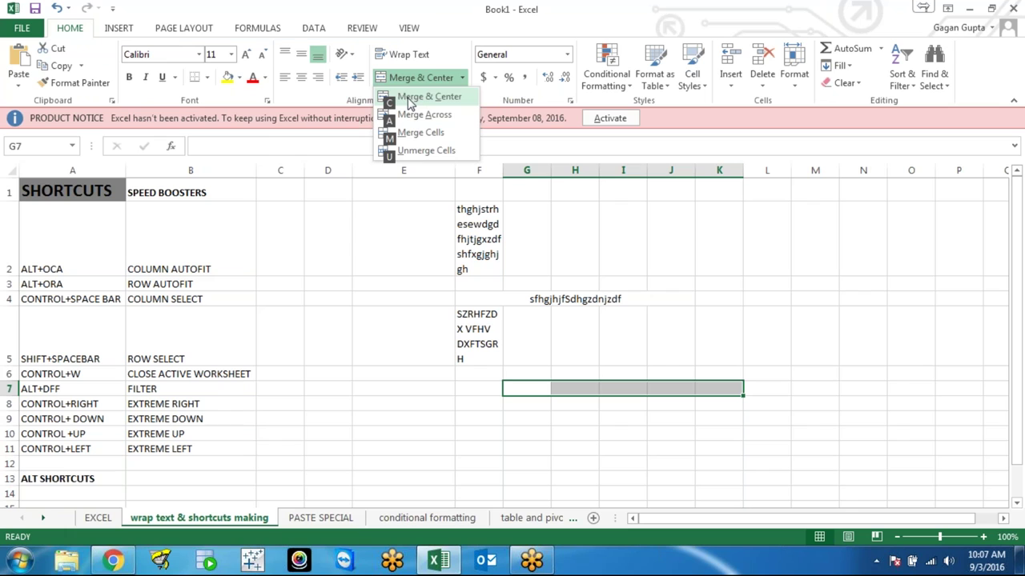
pyautogui.press('Escape')
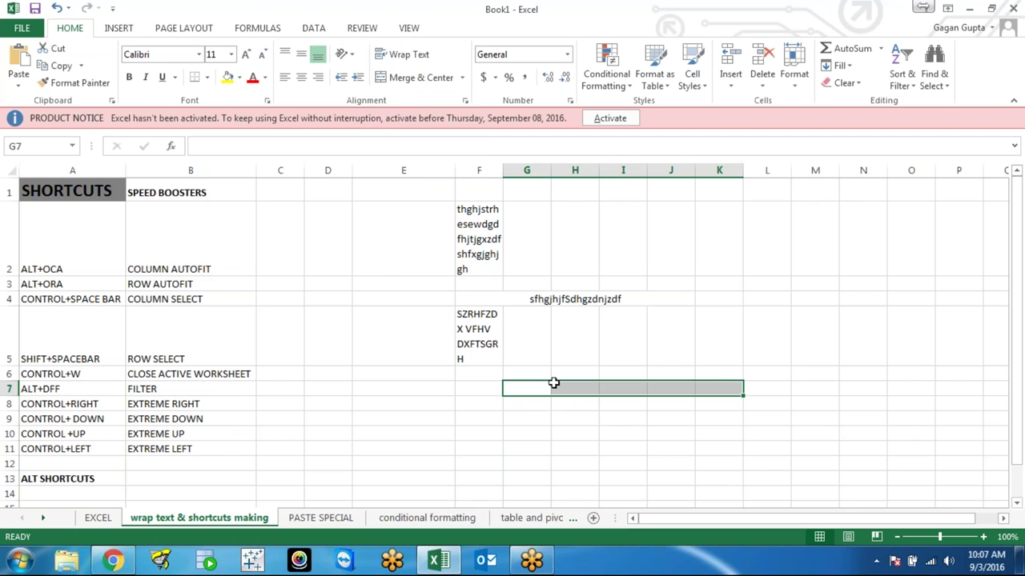
pyautogui.hotkey('alt', 'h')
pyautogui.write('mcC')
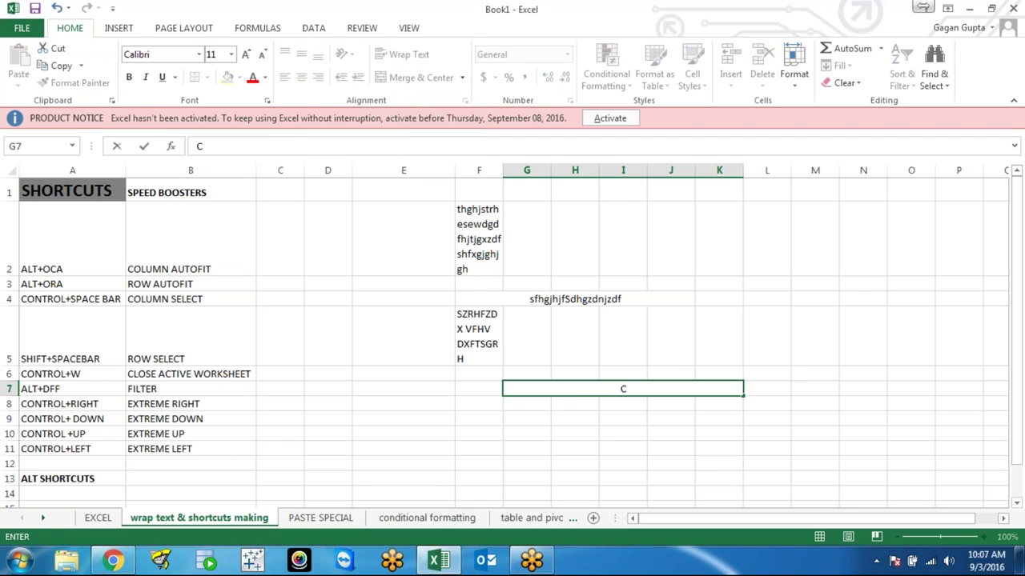
pyautogui.press('Escape')
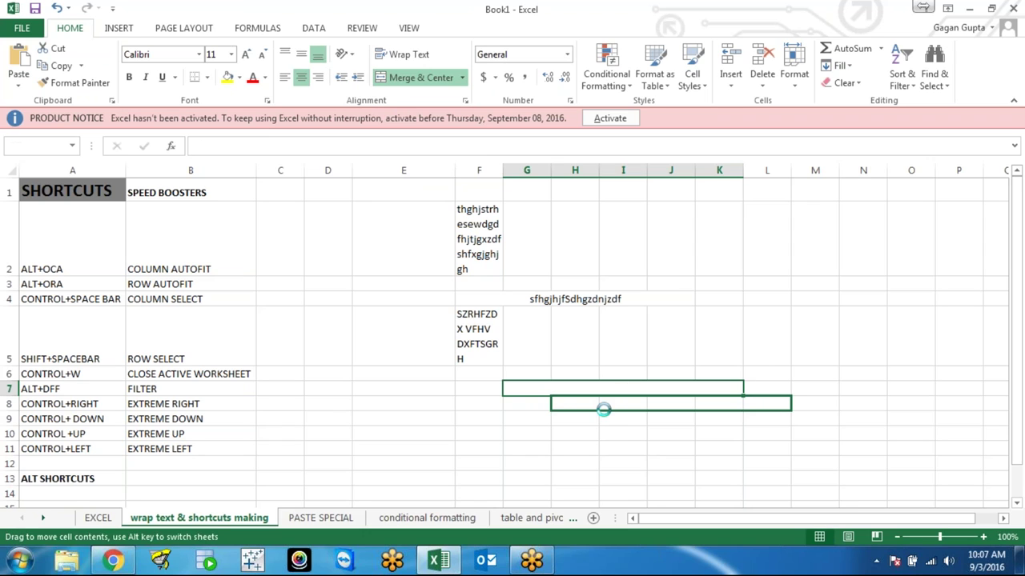
# - Drag the merged G7:K7 block down to H8:L8, then select cells H5 and E6–E8
pyautogui.moveTo(560, 396); pyautogui.dragTo(608, 411)
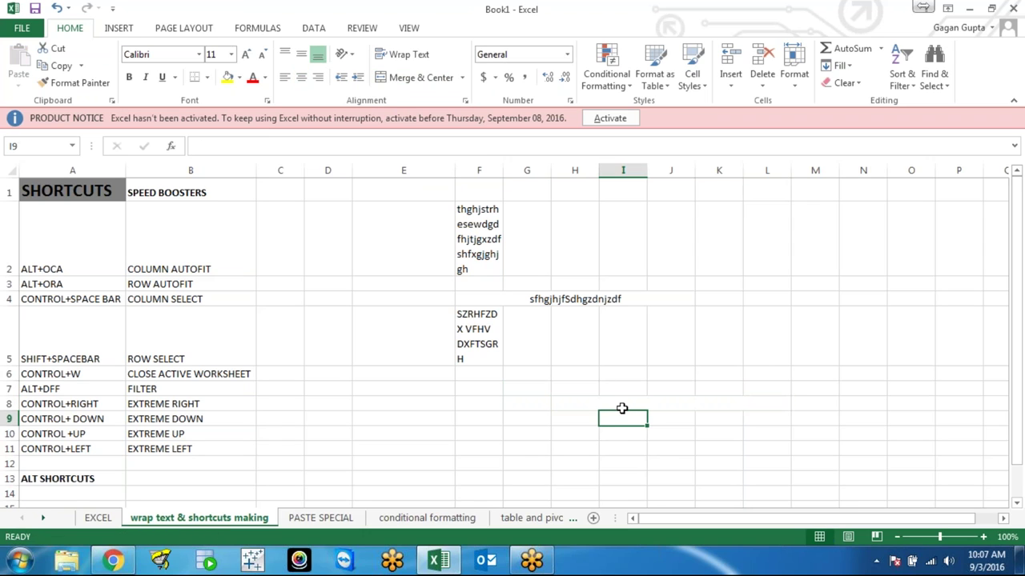
pyautogui.click(573, 337)
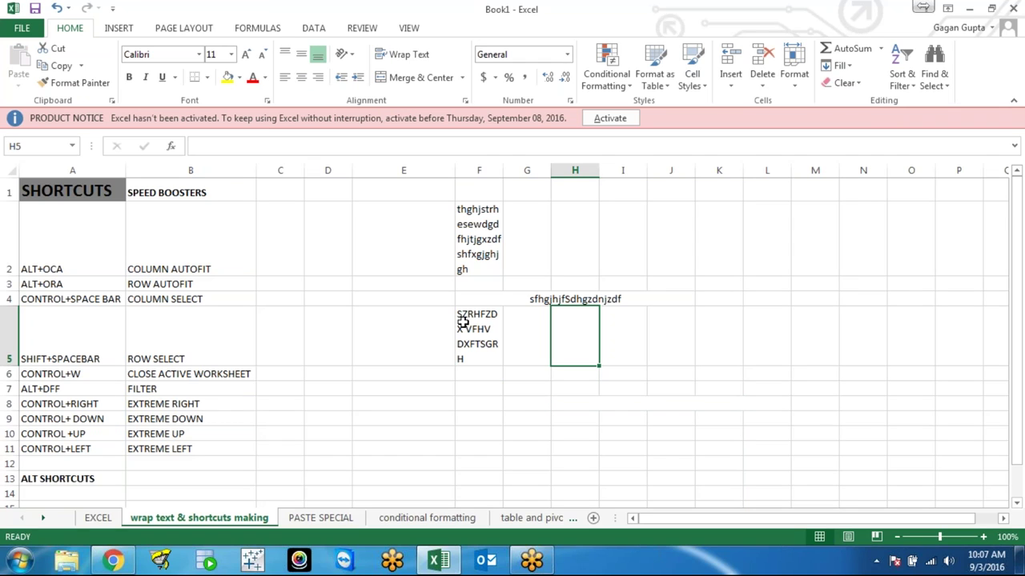
pyautogui.click(449, 374)
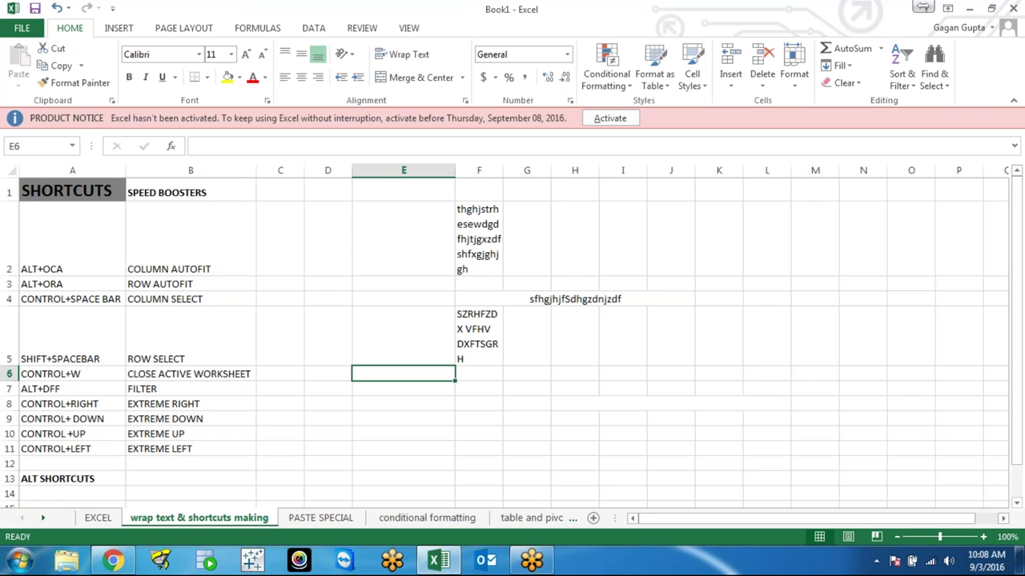
pyautogui.click(418, 392)
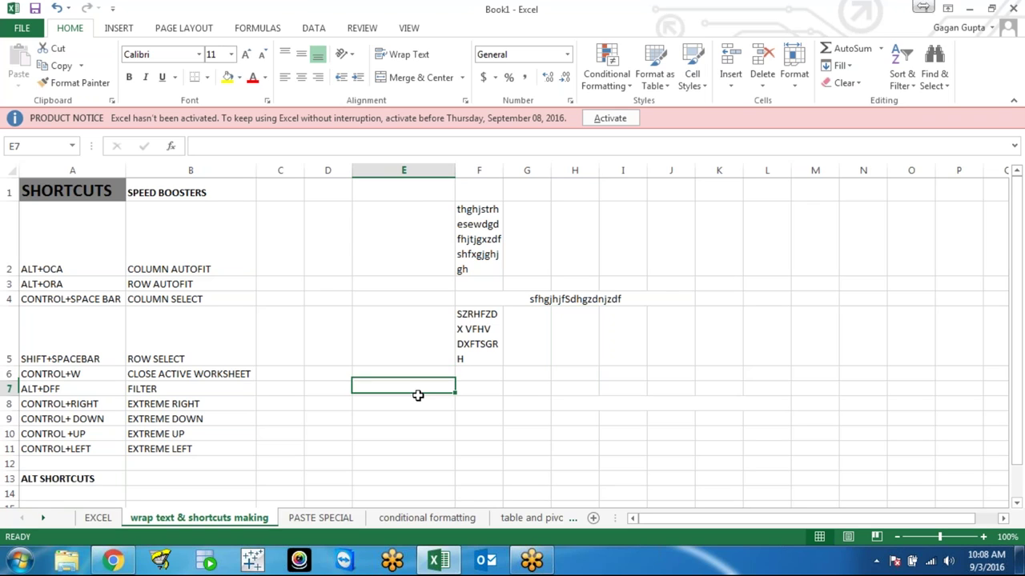
pyautogui.click(416, 376)
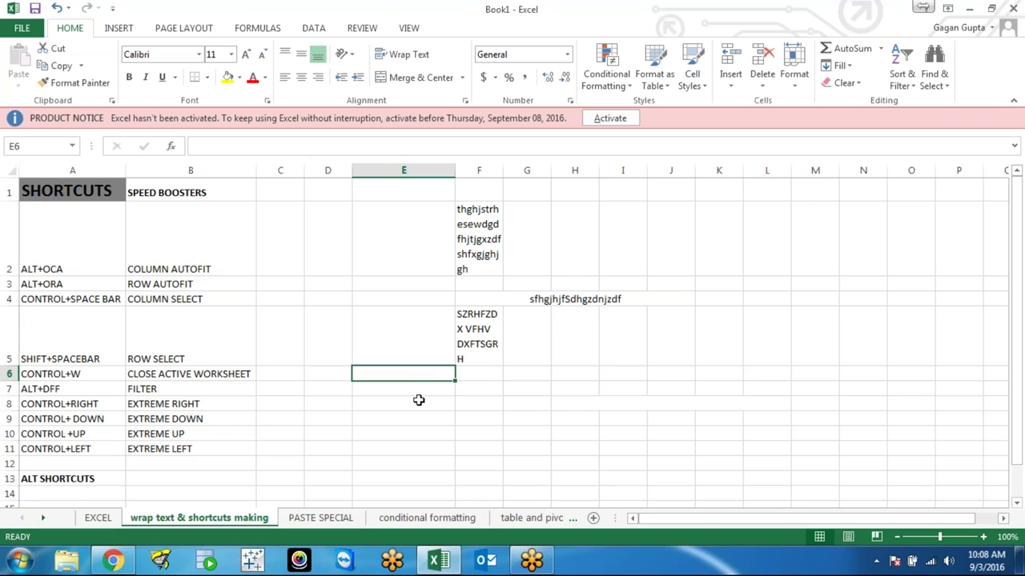
pyautogui.click(418, 400)
pyautogui.click(414, 387)
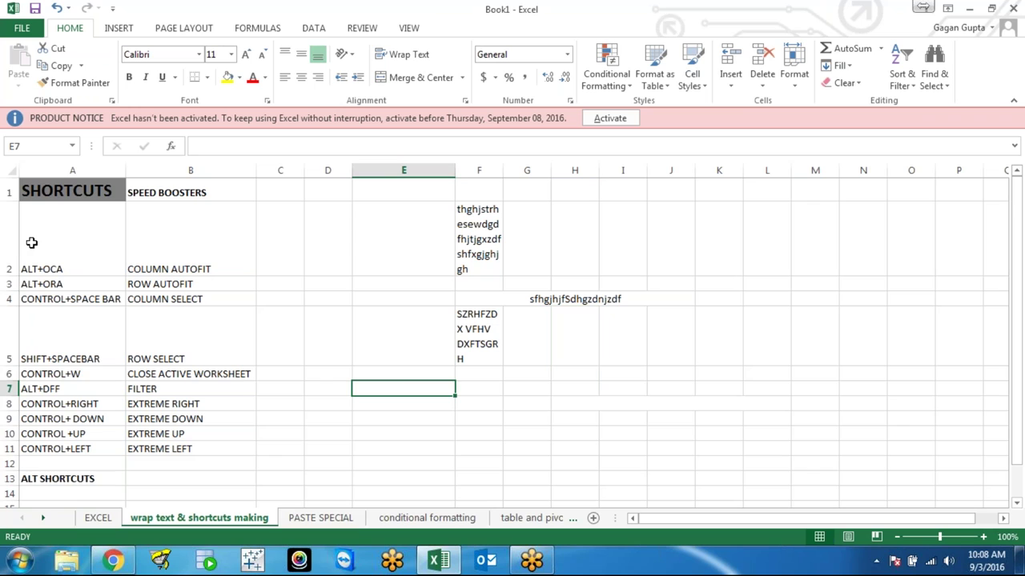
# - Highlight the shortcut keys in A2:A11 and their descriptions in B2:B11
pyautogui.moveTo(31, 242); pyautogui.dragTo(84, 445)
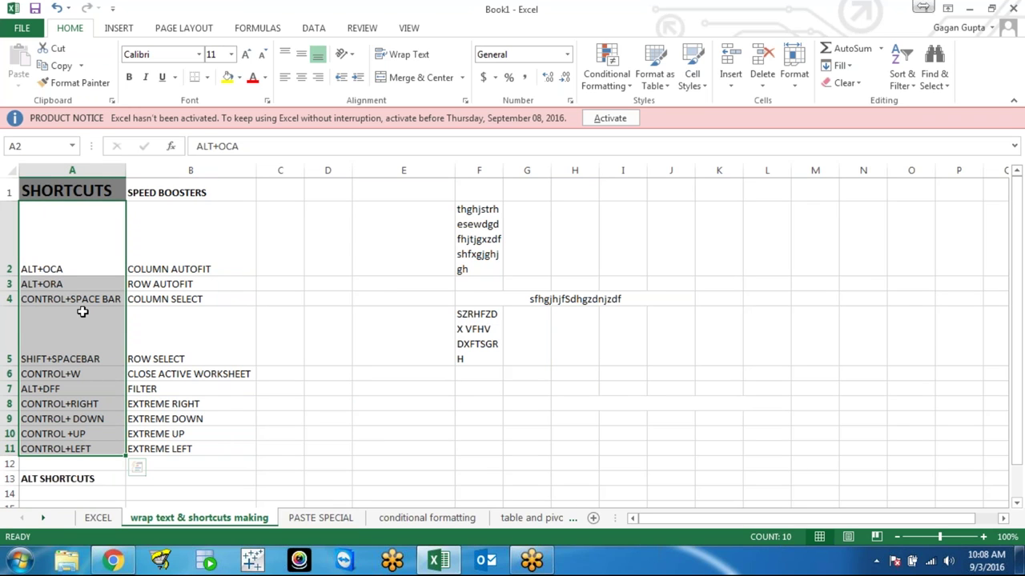
pyautogui.click(75, 262)
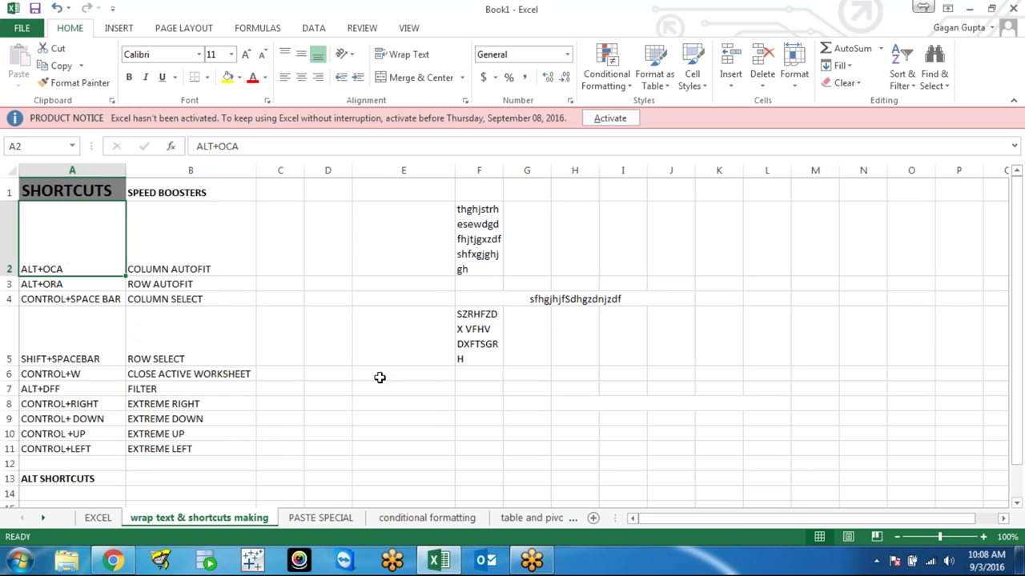
pyautogui.click(428, 415)
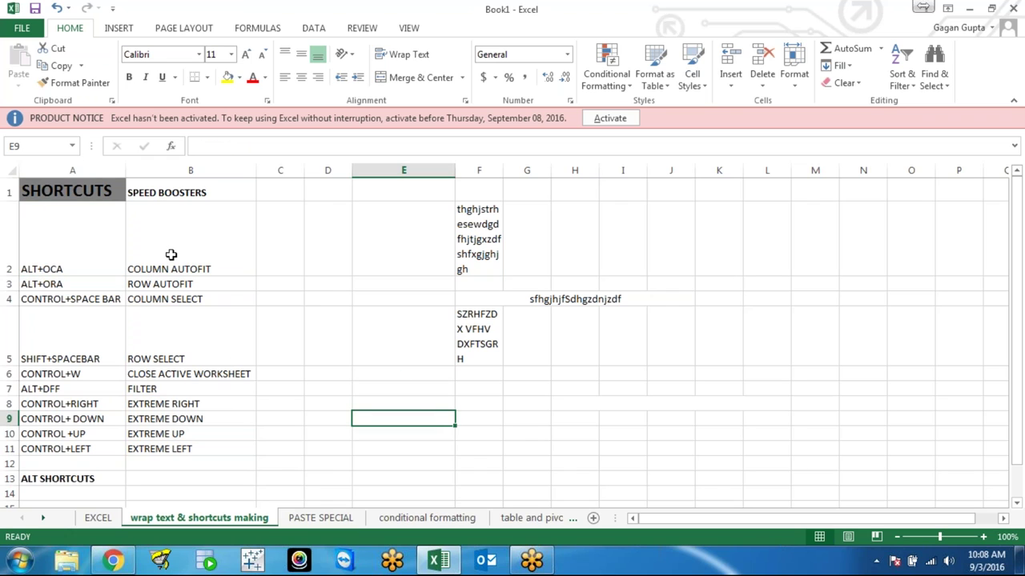
pyautogui.moveTo(170, 255); pyautogui.dragTo(182, 450)
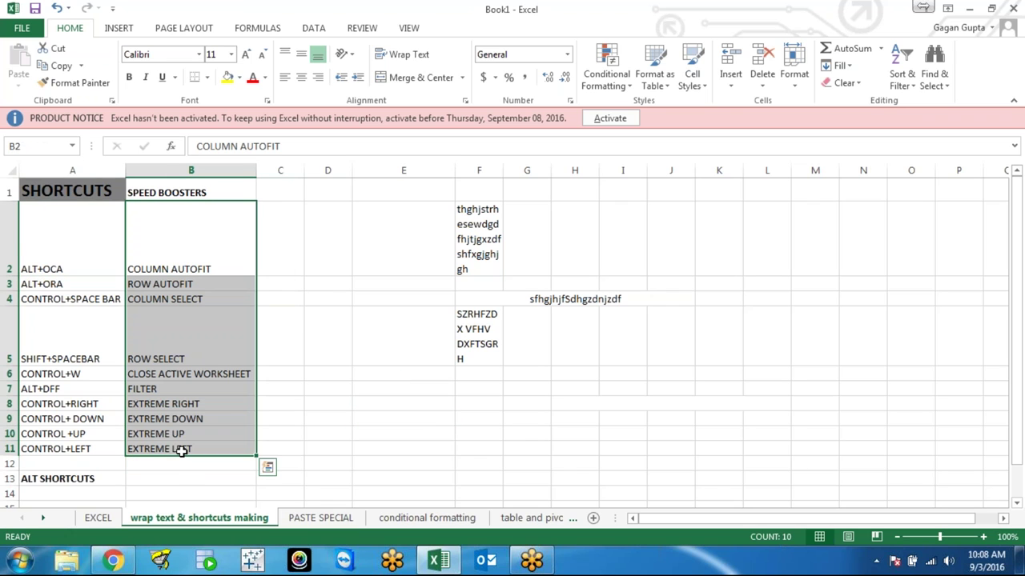
pyautogui.click(417, 424)
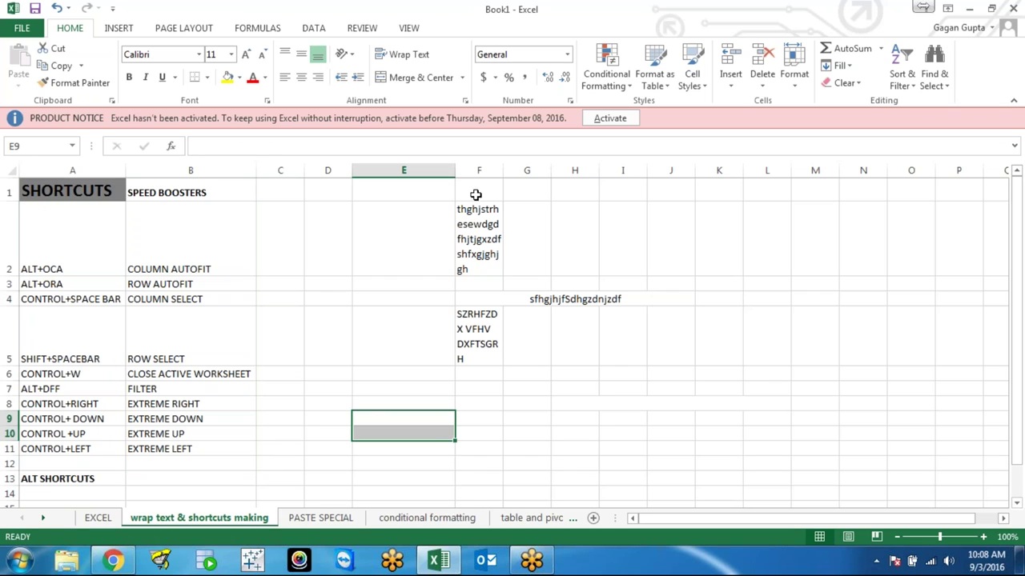
# - Select the demo area F1:J7 and delete its contents
pyautogui.doubleClick(476, 189)
pyautogui.press('Escape')
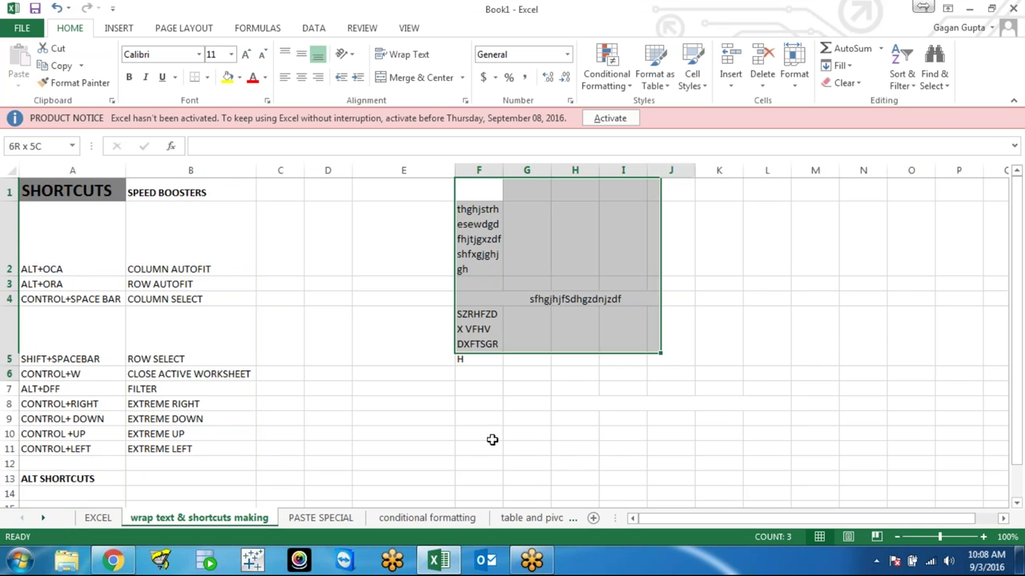
pyautogui.moveTo(463, 191); pyautogui.dragTo(670, 384)
pyautogui.press('Delete')
pyautogui.click(416, 360)
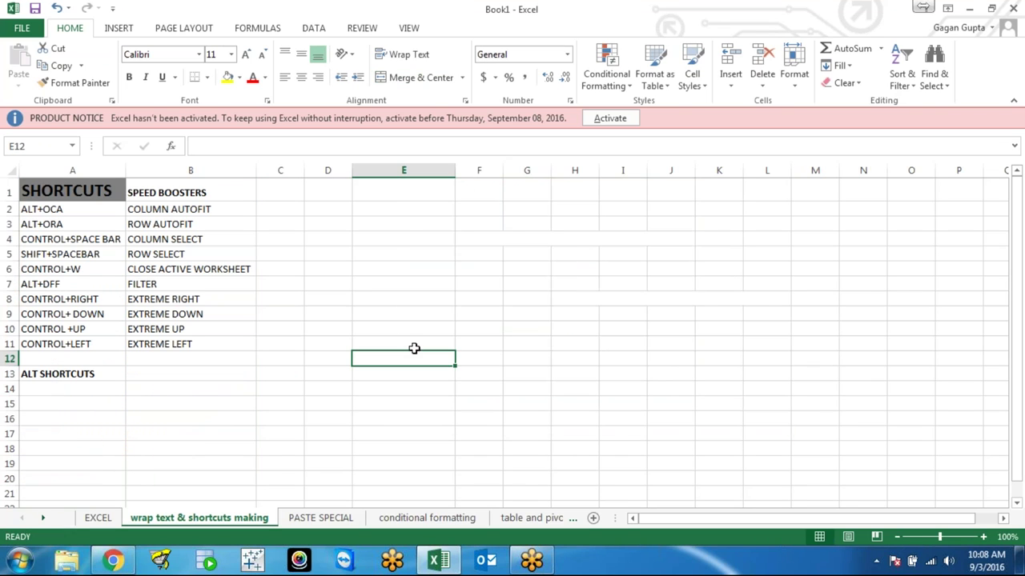
pyautogui.click(394, 224)
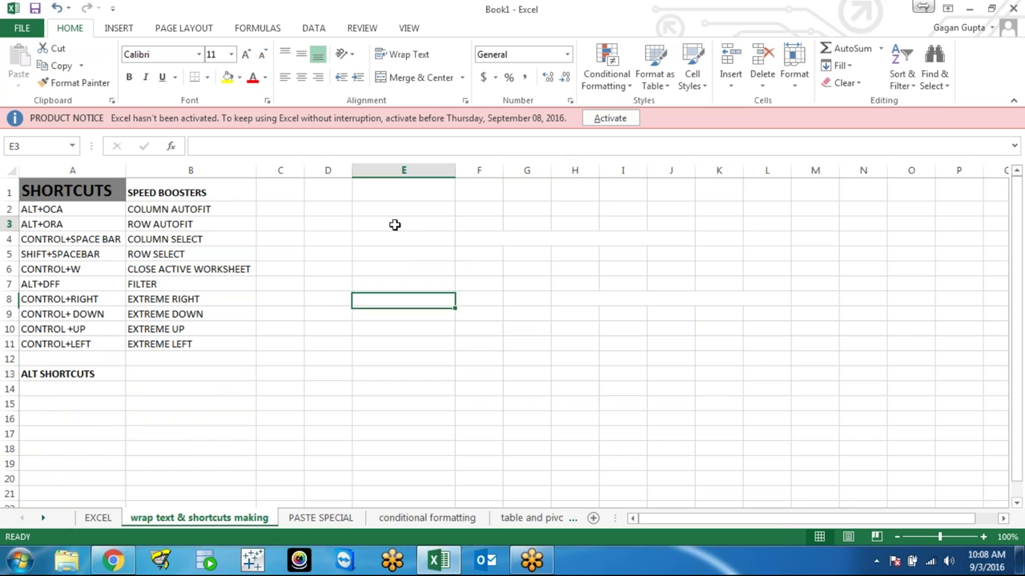
# - Enter ARHGDFNHJGSNGZGESgFZHXGF in F3 and wrap it onto several lines
pyautogui.click(472, 218)
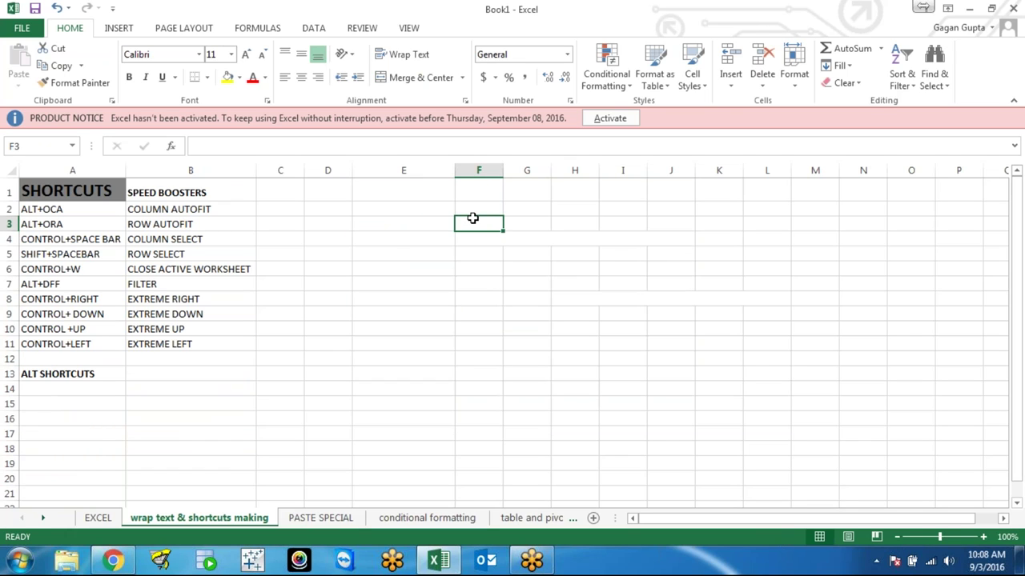
pyautogui.write('ARHGDFNHJGSNGZGESgFZHXGF')
pyautogui.press('Return')
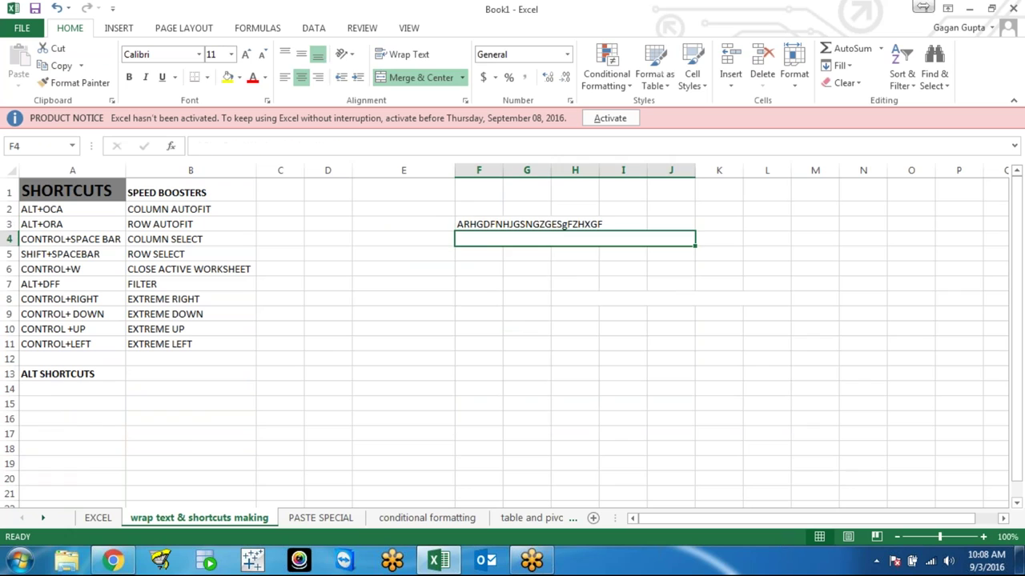
pyautogui.click(475, 224)
pyautogui.click(408, 54)
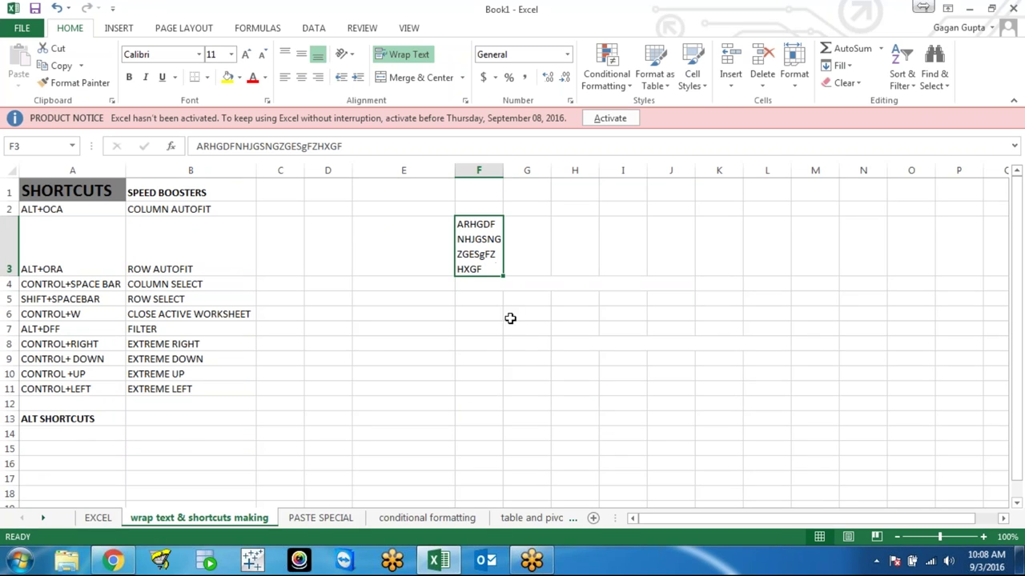
# - Enter SZRGFRHSTRHGFRYJDHJ in G5 and autofit column G to it with Alt, O, C, A
pyautogui.click(522, 297)
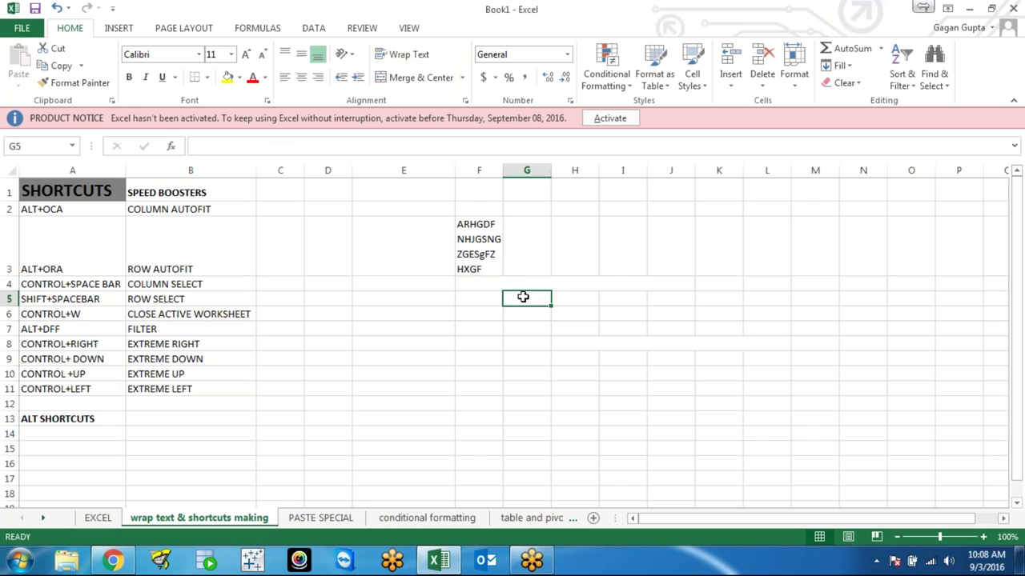
pyautogui.write('SZRGFRHSTRHGFRYJDHJ')
pyautogui.hotkey('ctrl', 'Return')
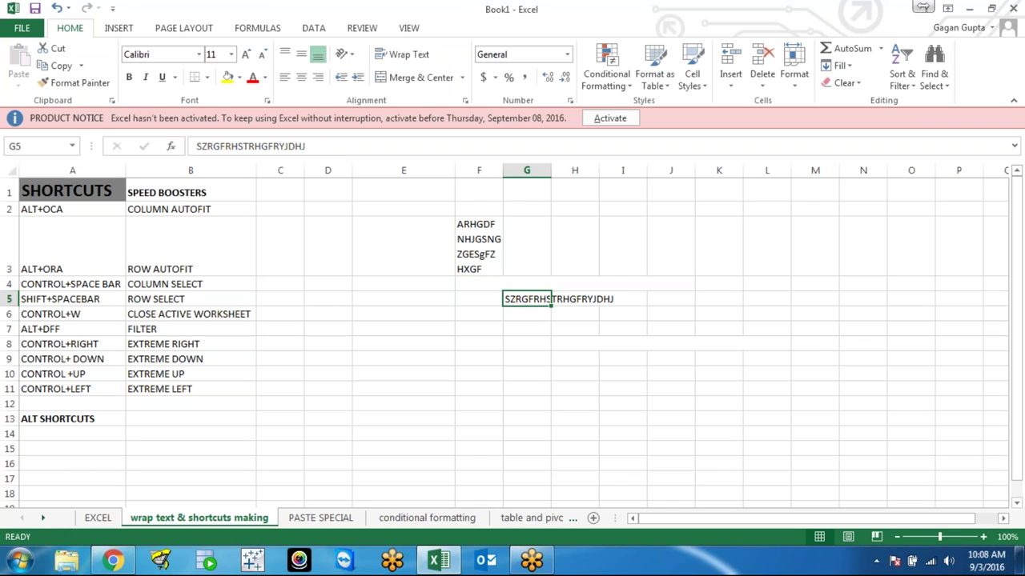
pyautogui.press('alt')
pyautogui.press('o')
pyautogui.press('c')
pyautogui.press('a')
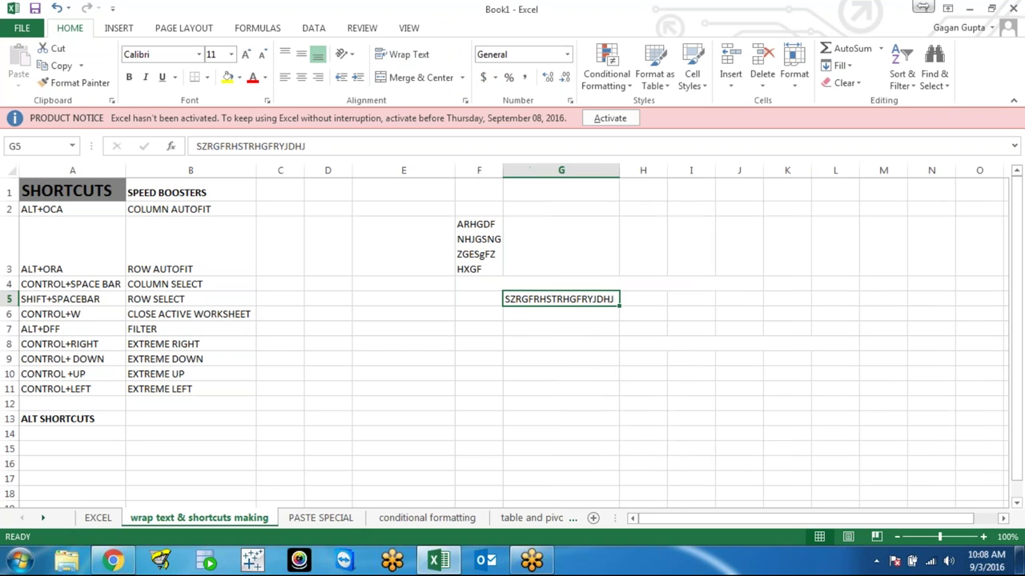
pyautogui.click(468, 232)
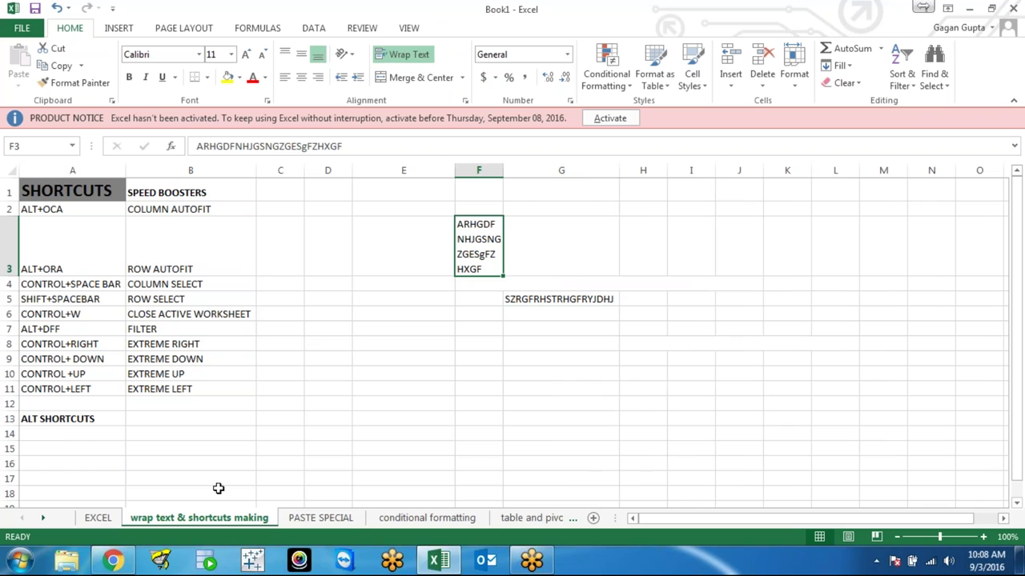
pyautogui.click(545, 301)
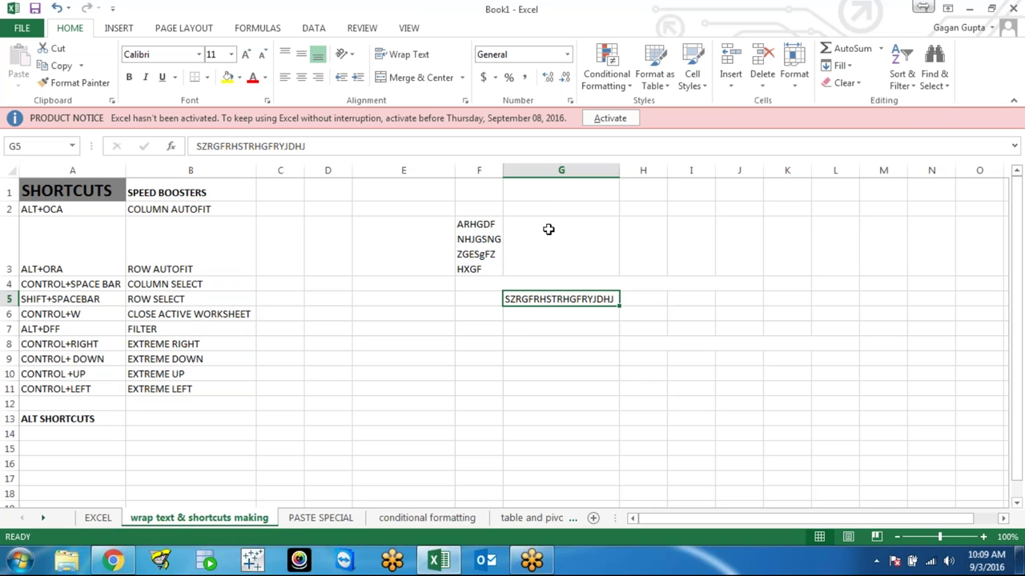
# - Undo column G's widening and replace G5's text with HGHGFHGFXZDNHJCGFH
pyautogui.hotkey('ctrl', 'z')
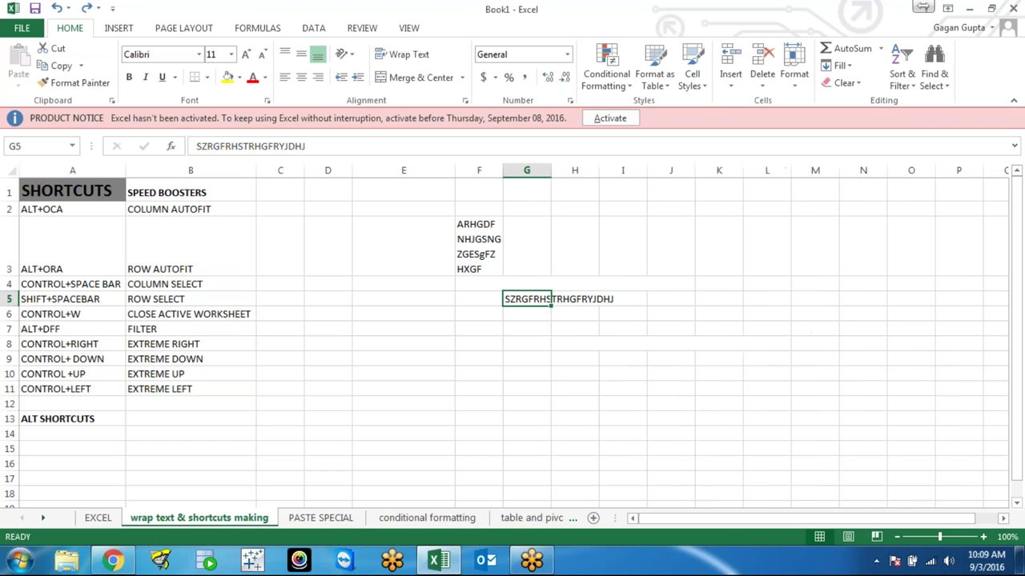
pyautogui.click(548, 343)
pyautogui.click(533, 303)
pyautogui.press('Delete')
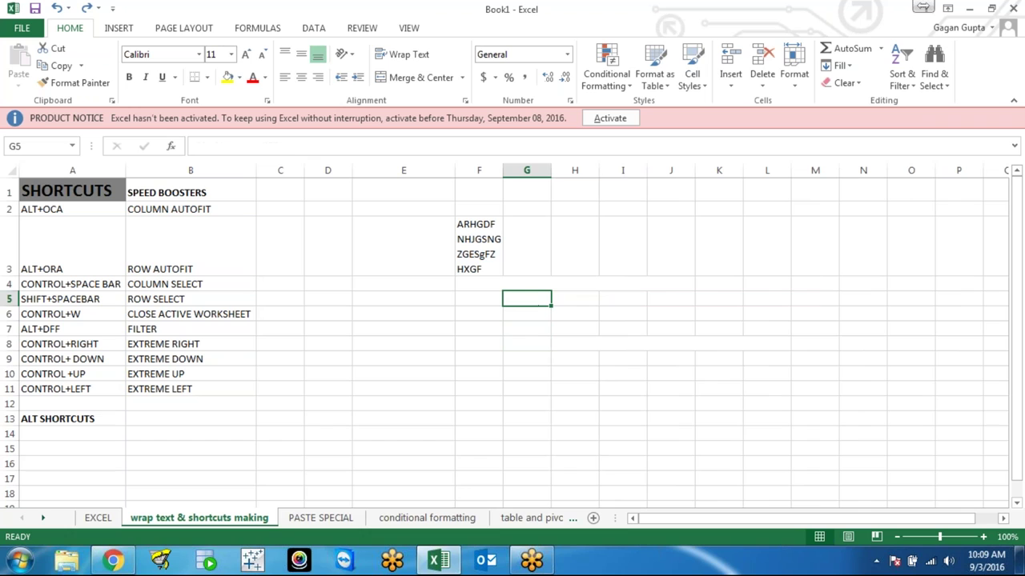
pyautogui.write('HGHGFHGFXZDNHJCGFH')
pyautogui.press('Return')
# - Autofit column G to G5's new text with Alt, O, C, A after a mistaken Alt, O, R, A
pyautogui.click(526, 299)
pyautogui.hotkey('alt', 'o')
pyautogui.press('r')
pyautogui.press('a')
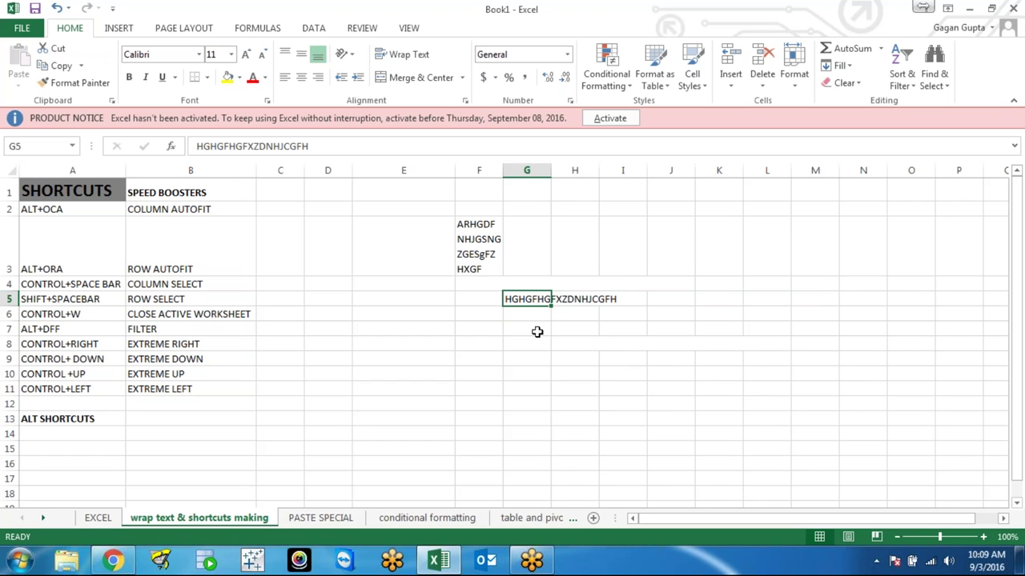
pyautogui.click(537, 332)
pyautogui.click(526, 298)
pyautogui.press('alt')
pyautogui.press('o')
pyautogui.press('c')
pyautogui.press('a')
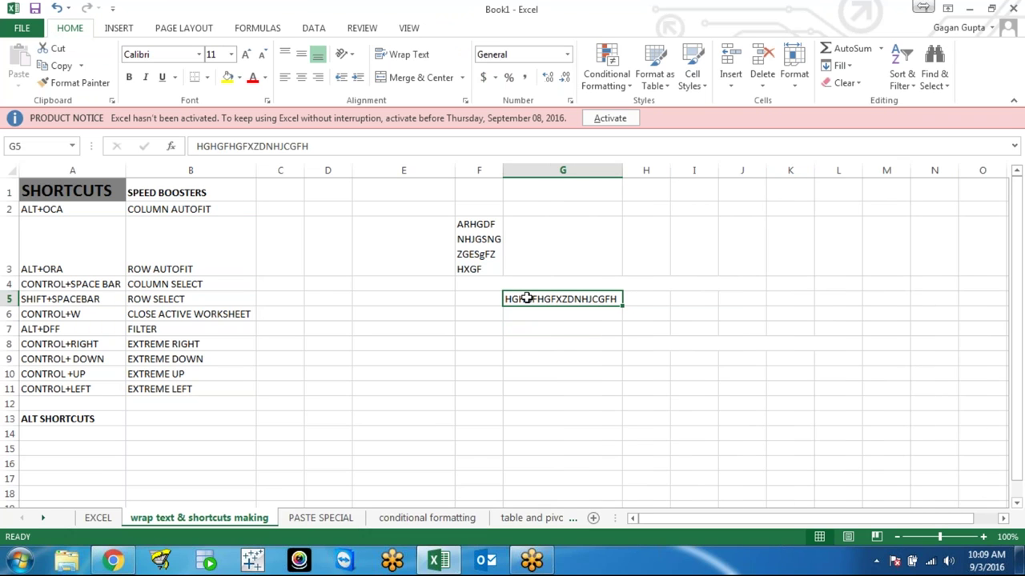
# - Select cells A3, B3, B14, B15 and A15 to review the row autofit examples
pyautogui.click(78, 267)
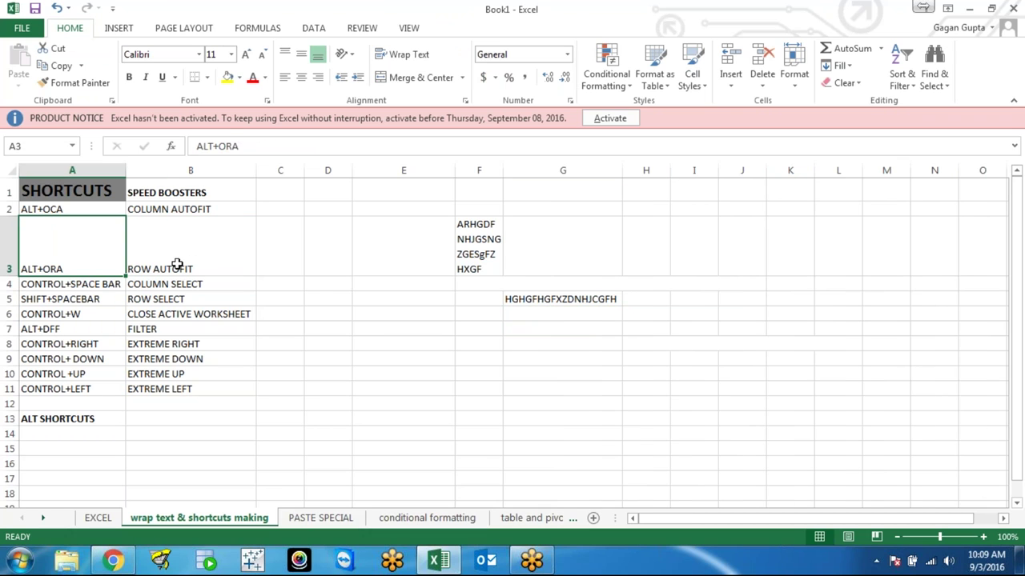
pyautogui.click(177, 265)
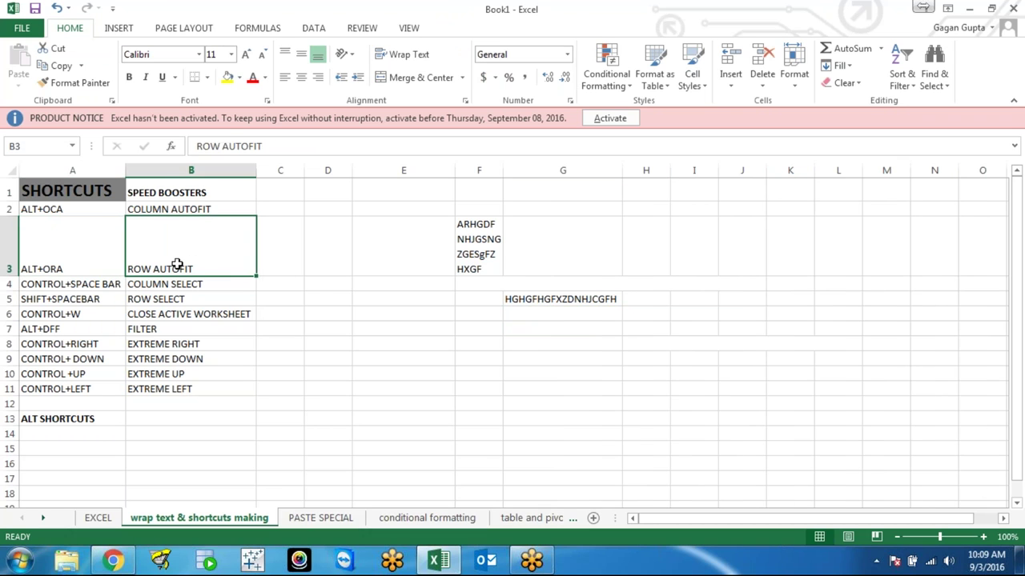
pyautogui.click(172, 432)
pyautogui.click(174, 444)
pyautogui.click(112, 446)
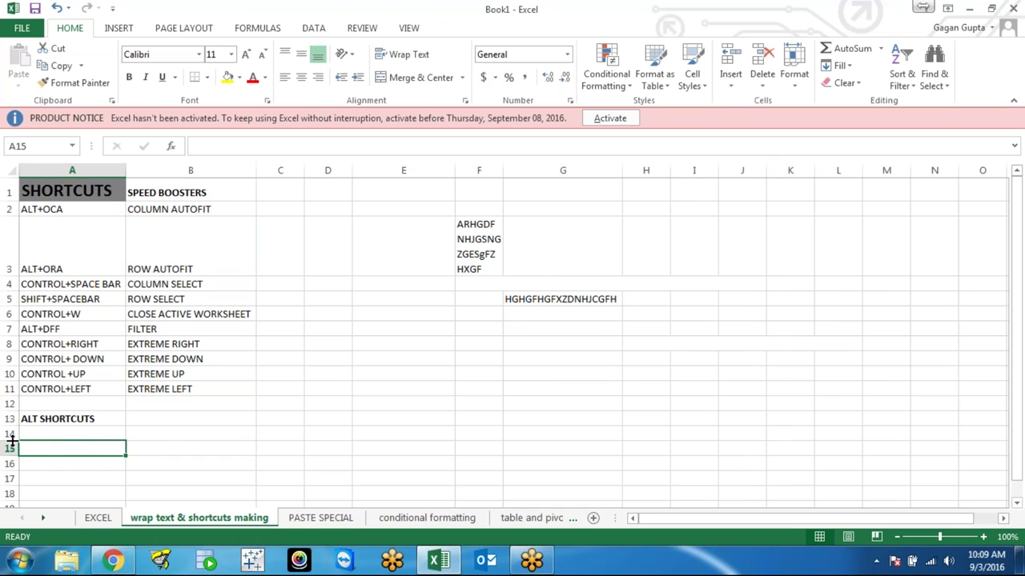
# - Stretch row 14 taller, enter ARWGAEFDGBSD in A14, then autofit the row with Alt, O, R, A
pyautogui.moveTo(12, 440); pyautogui.dragTo(12, 480)
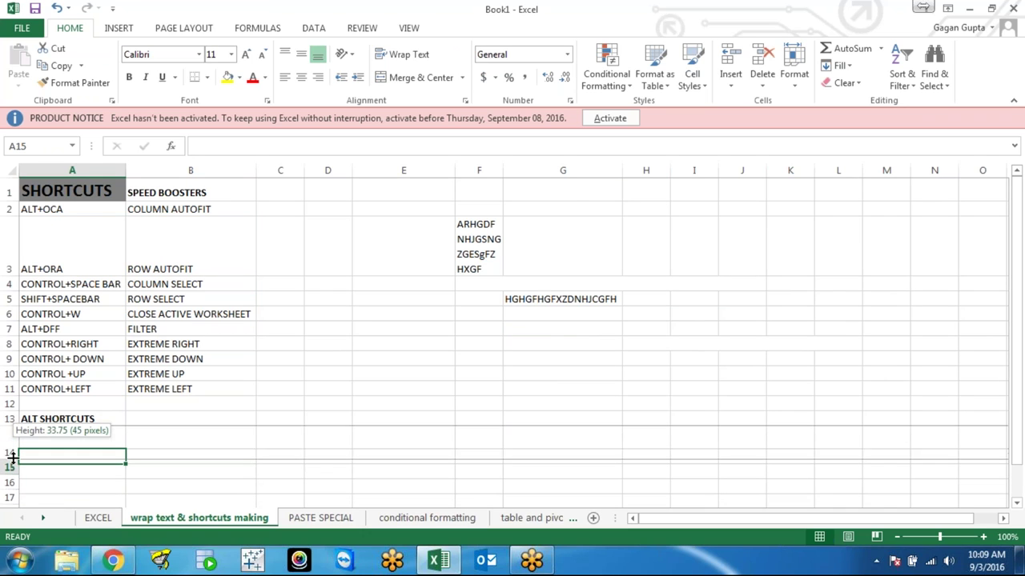
pyautogui.click(85, 444)
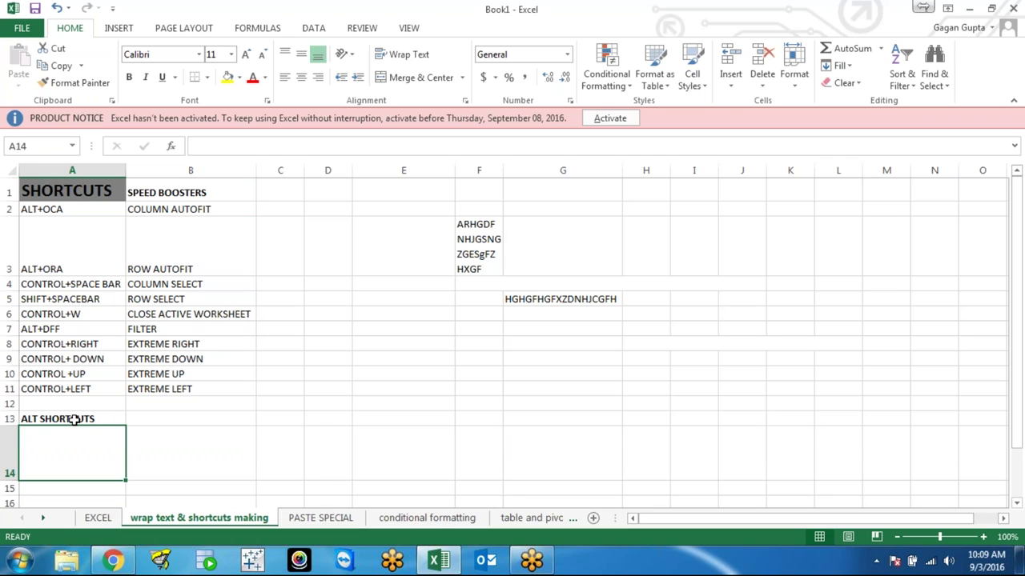
pyautogui.write('ALT SHORTCUTS')
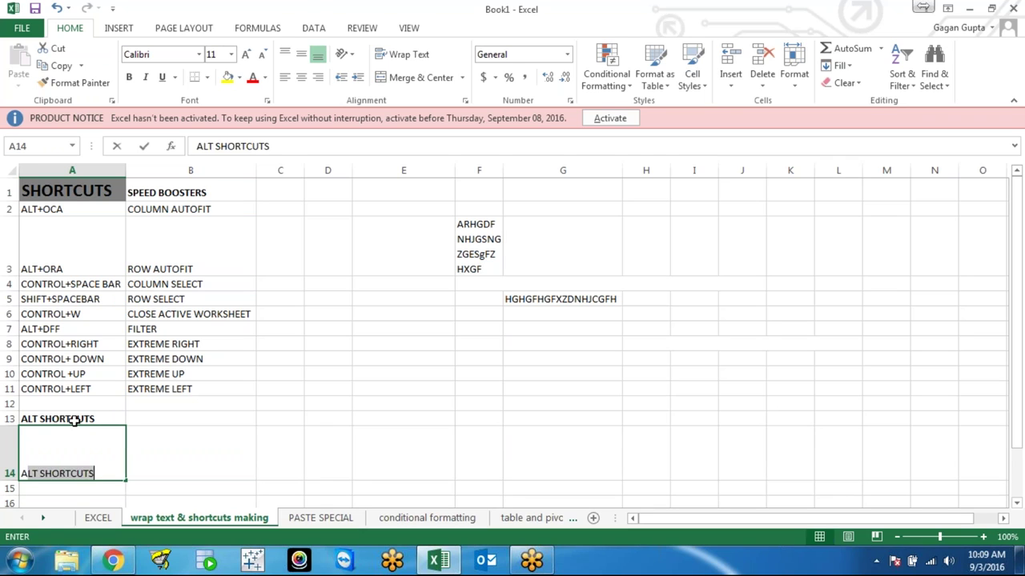
pyautogui.write('RWGAEFDGBSD')
pyautogui.press('Return')
pyautogui.press('Up')
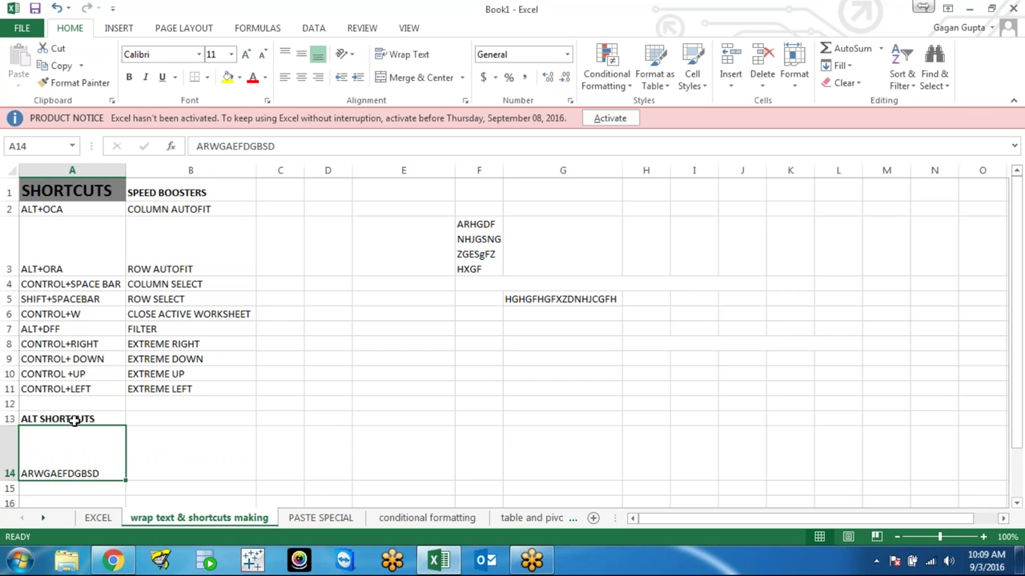
pyautogui.press('Up')
pyautogui.press('Down')
pyautogui.hotkey('alt', 'o')
pyautogui.press('r')
pyautogui.press('a')
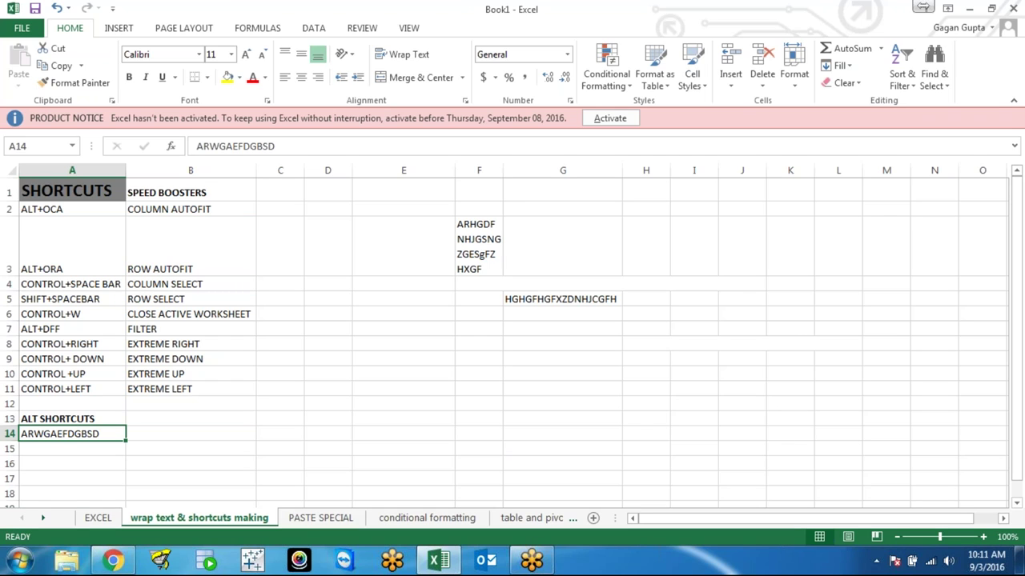
# - Narrow column G, then autofit it back to G5's text with Alt, O, C, A
pyautogui.click(181, 453)
pyautogui.click(553, 298)
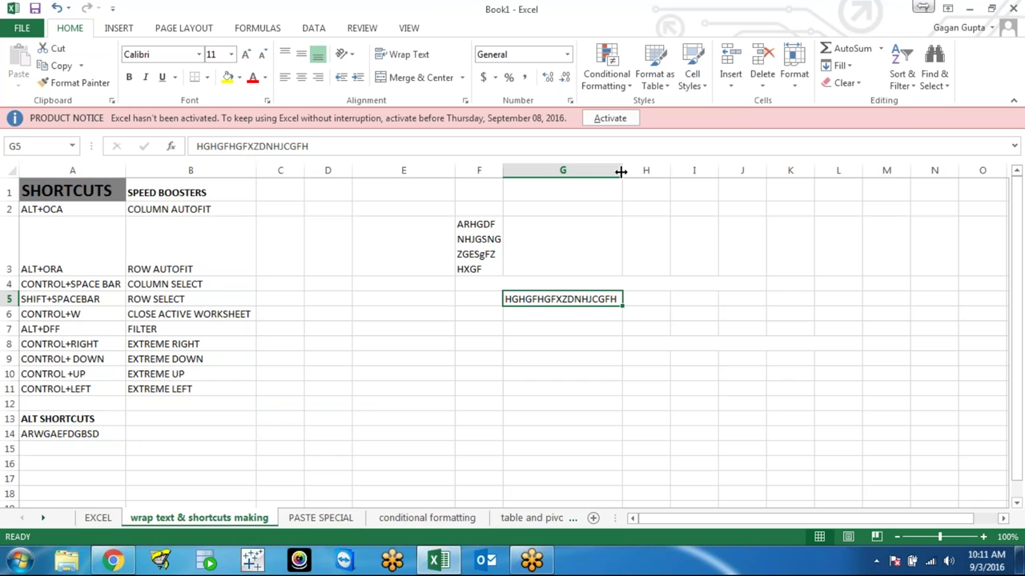
pyautogui.moveTo(623, 177); pyautogui.dragTo(576, 178)
pyautogui.press('alt')
pyautogui.press('o')
pyautogui.press('c')
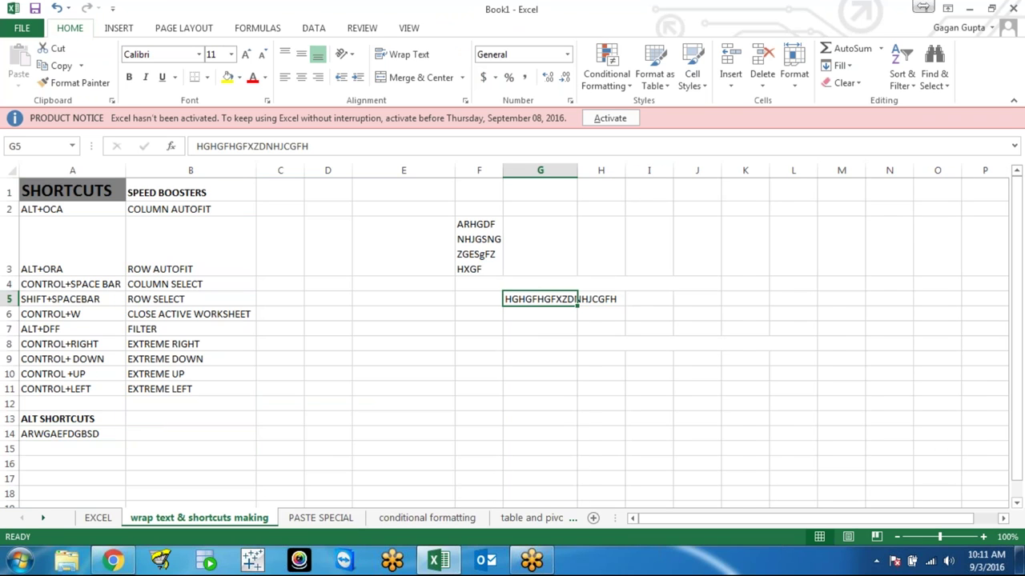
pyautogui.press('a')
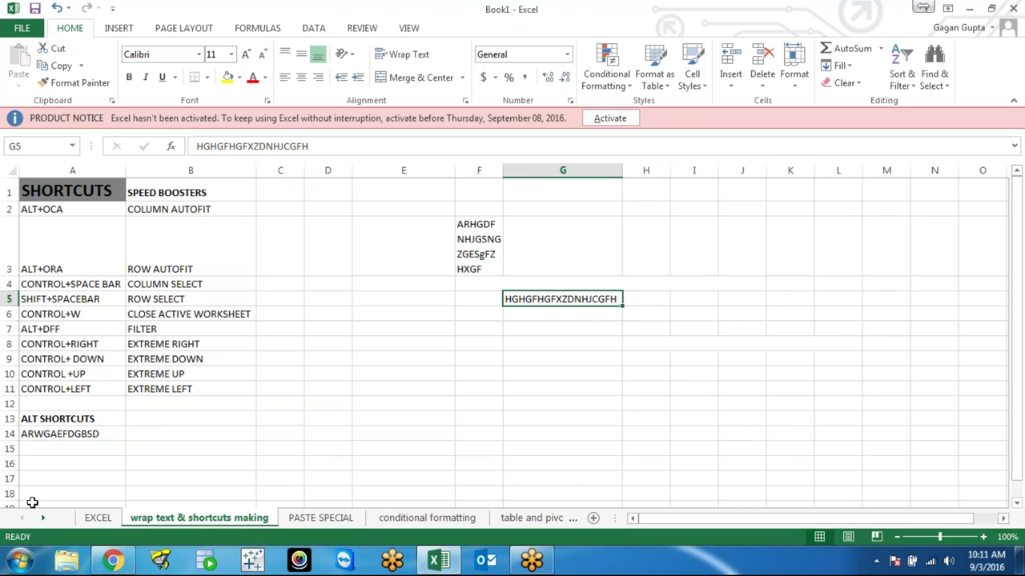
# - Stretch row 15 taller, enter SERGHFHSDGBHBDGFX in A15, and autofit the row with Alt, O, R, A
pyautogui.moveTo(10, 456); pyautogui.dragTo(10, 484)
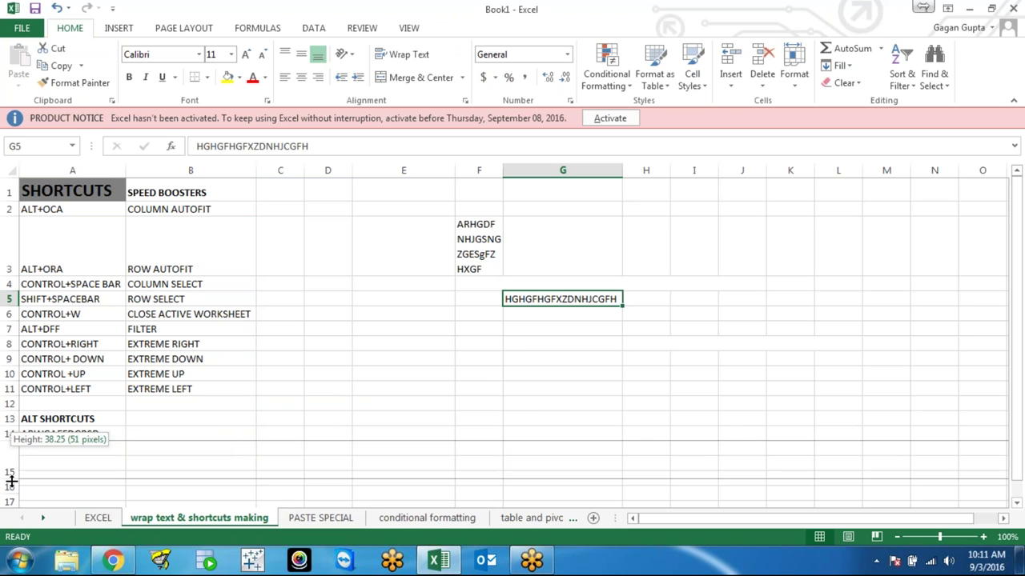
pyautogui.click(70, 464)
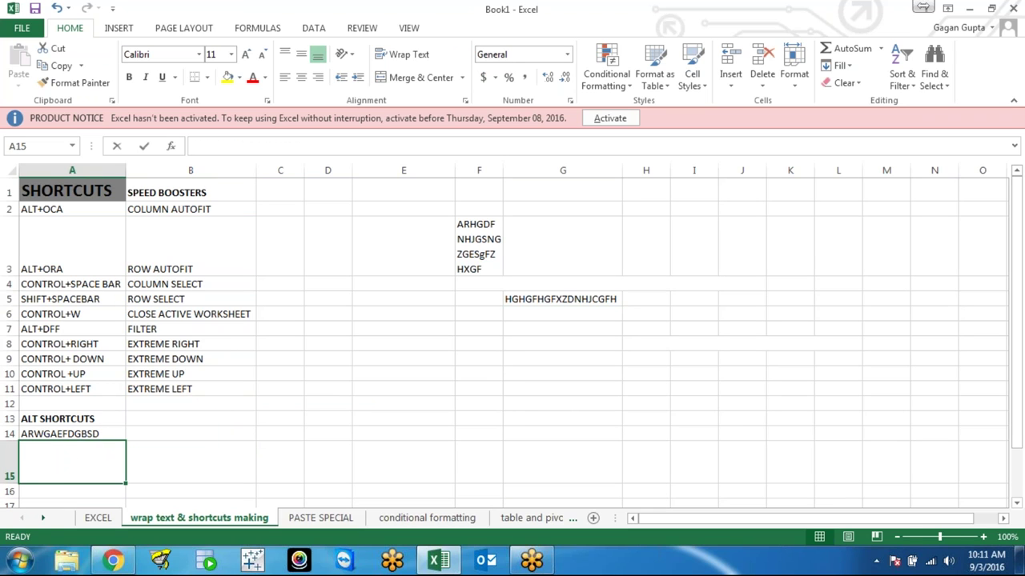
pyautogui.write('SERGHFHSDGBHBDGFX')
pyautogui.hotkey('ctrl', 'Return')
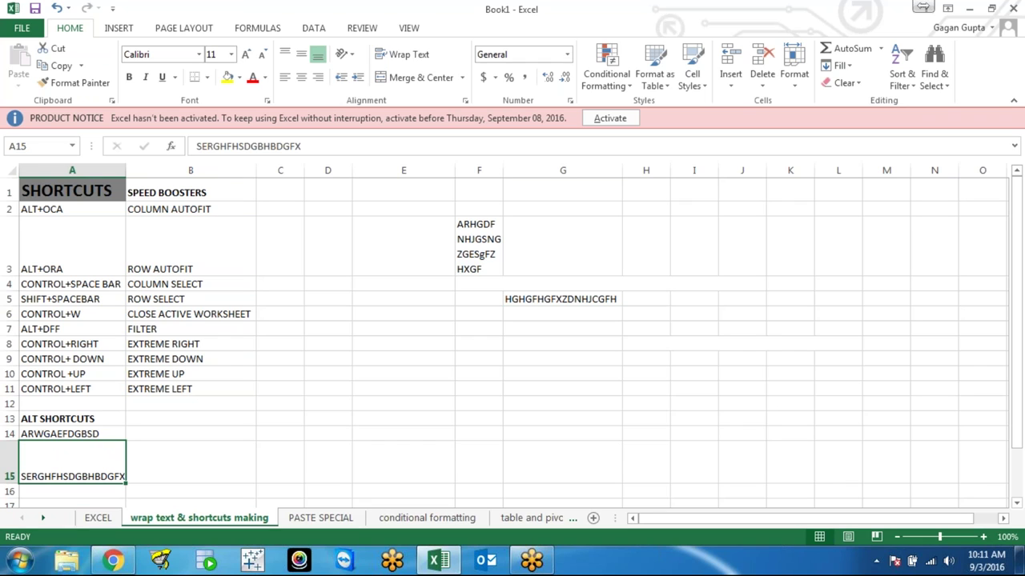
pyautogui.hotkey('alt', 'o')
pyautogui.press('r')
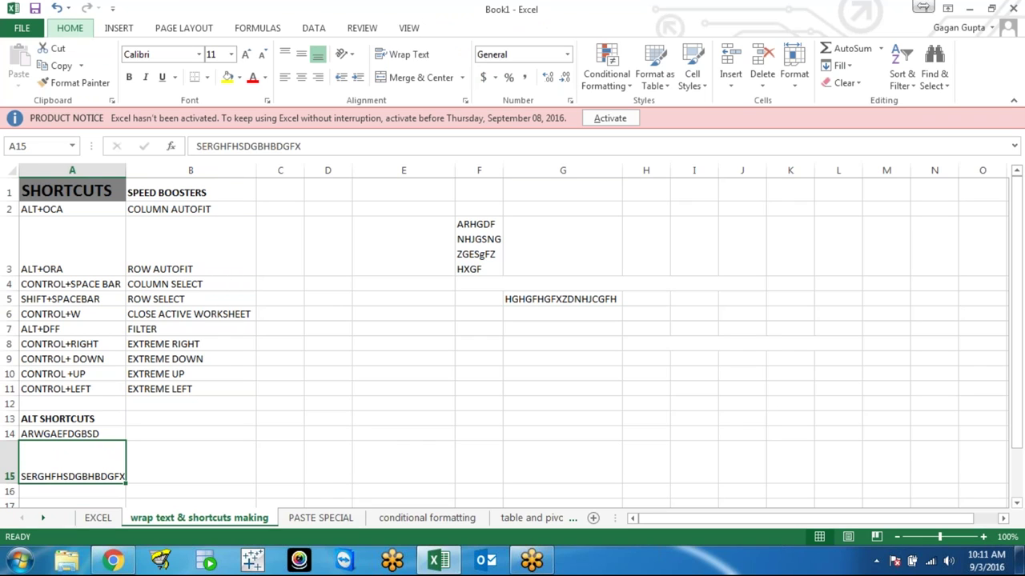
pyautogui.press('a')
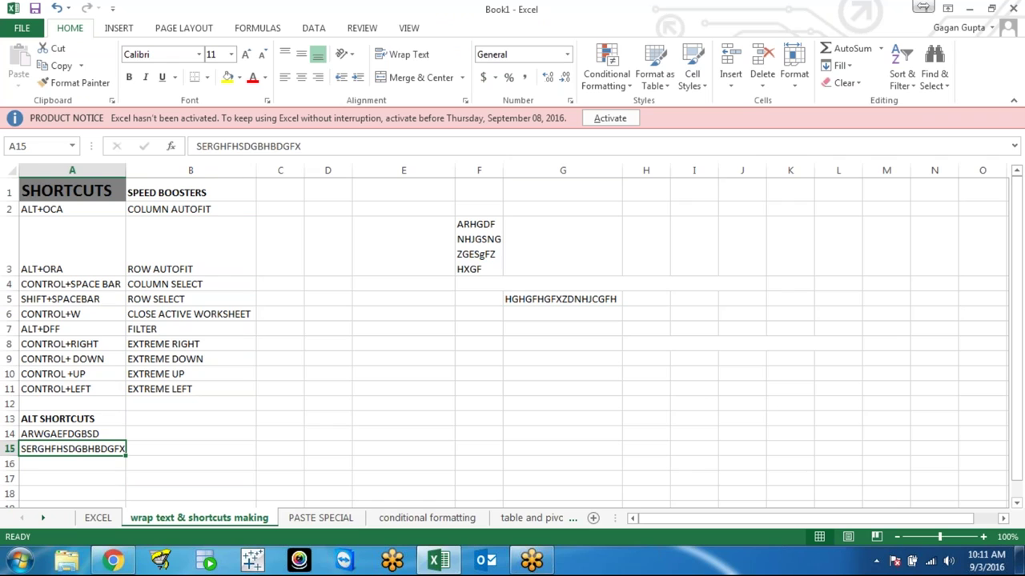
pyautogui.press('Down')
pyautogui.press('Up')
pyautogui.press('Right')
pyautogui.press('Right')
pyautogui.press('Right')
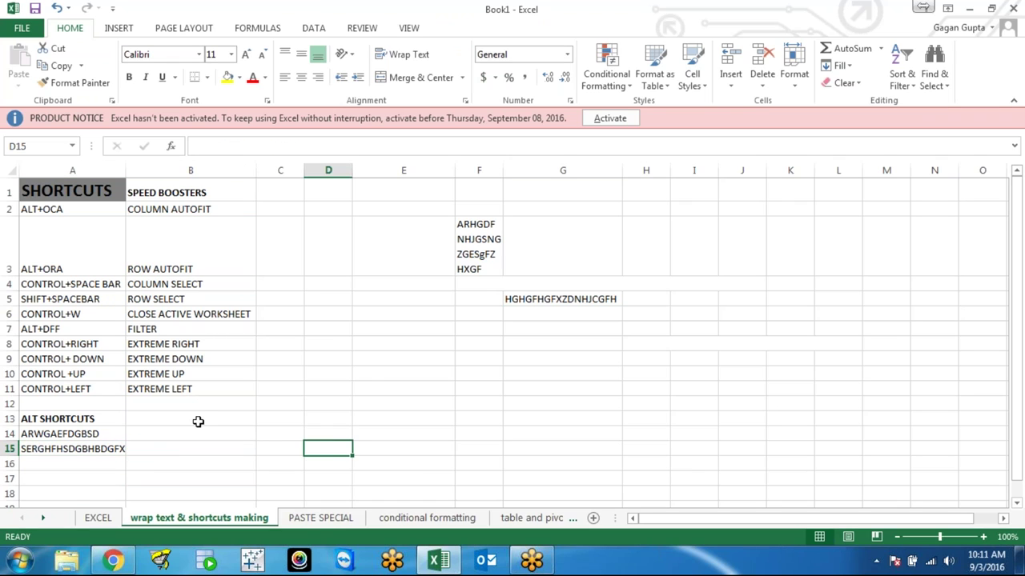
pyautogui.click(555, 303)
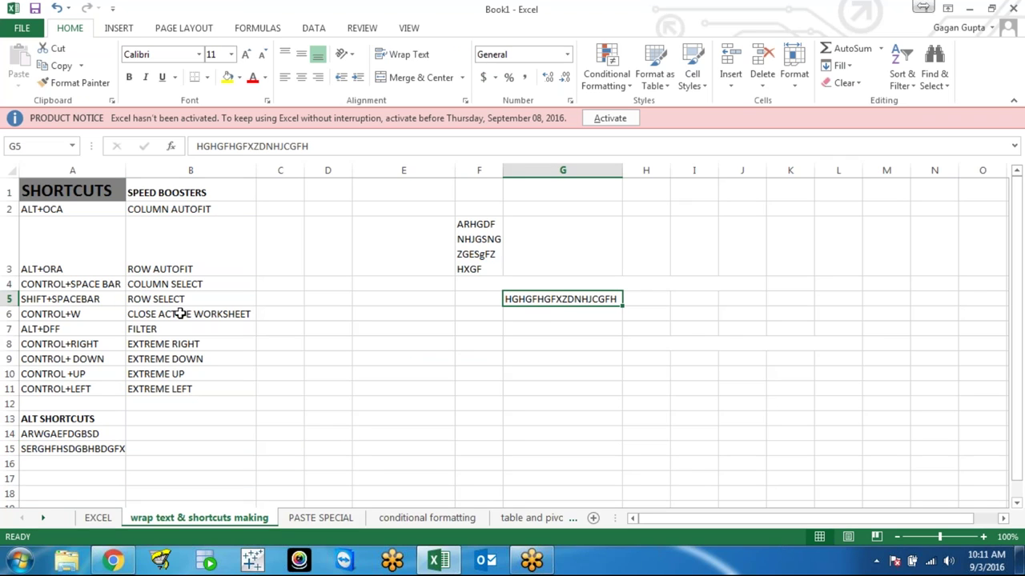
pyautogui.click(72, 286)
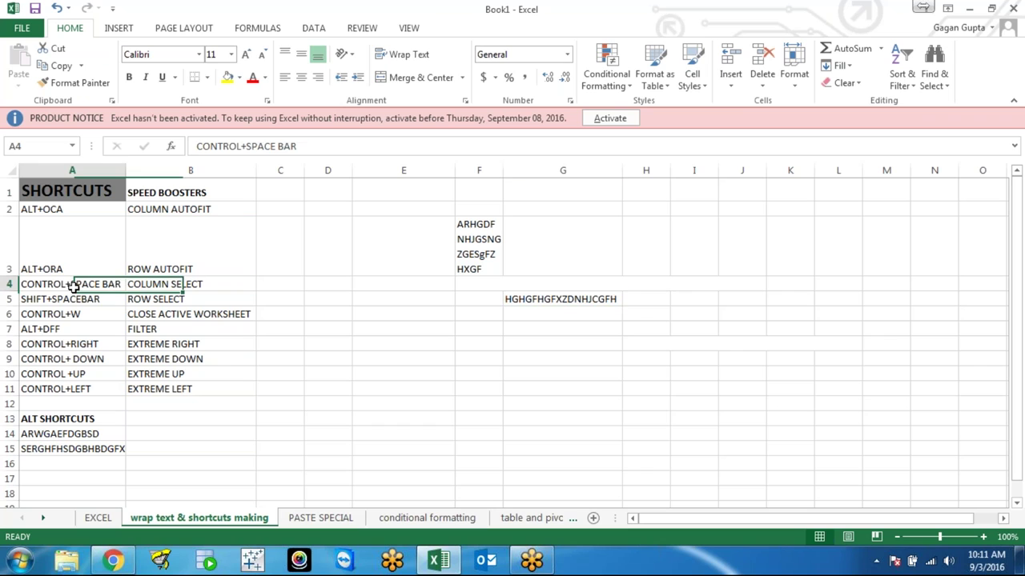
pyautogui.click(152, 285)
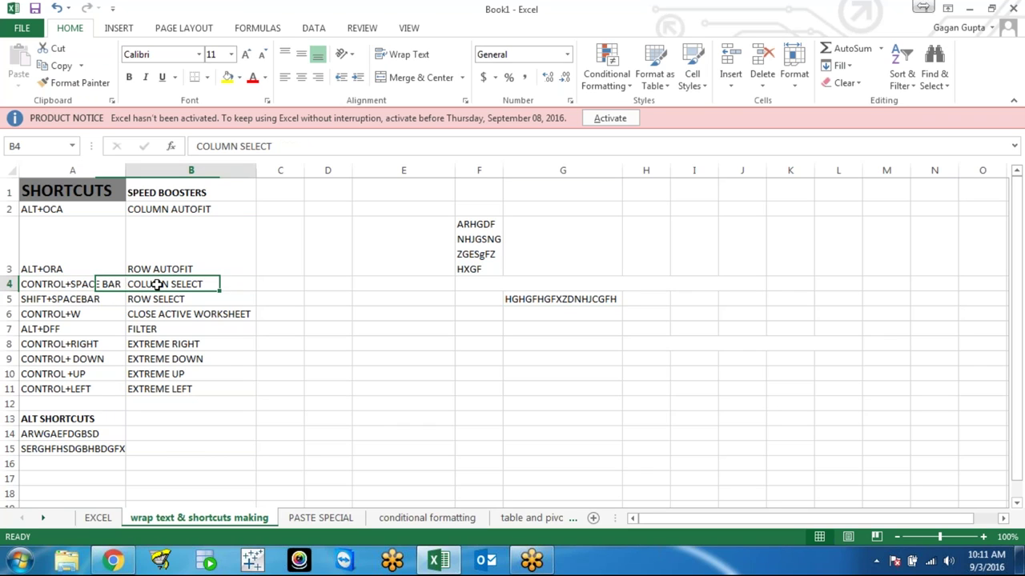
pyautogui.click(286, 282)
pyautogui.click(288, 231)
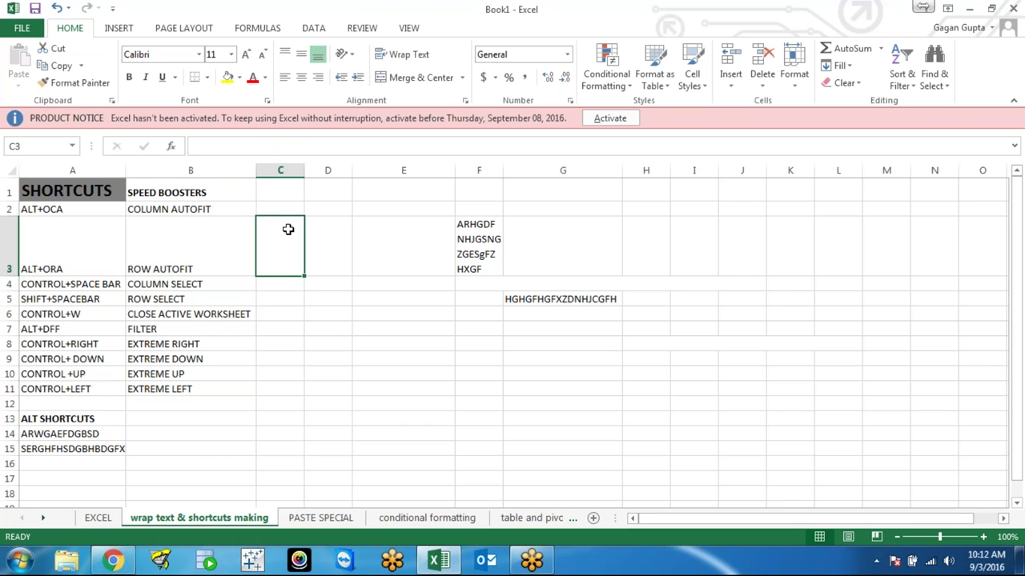
pyautogui.click(280, 169)
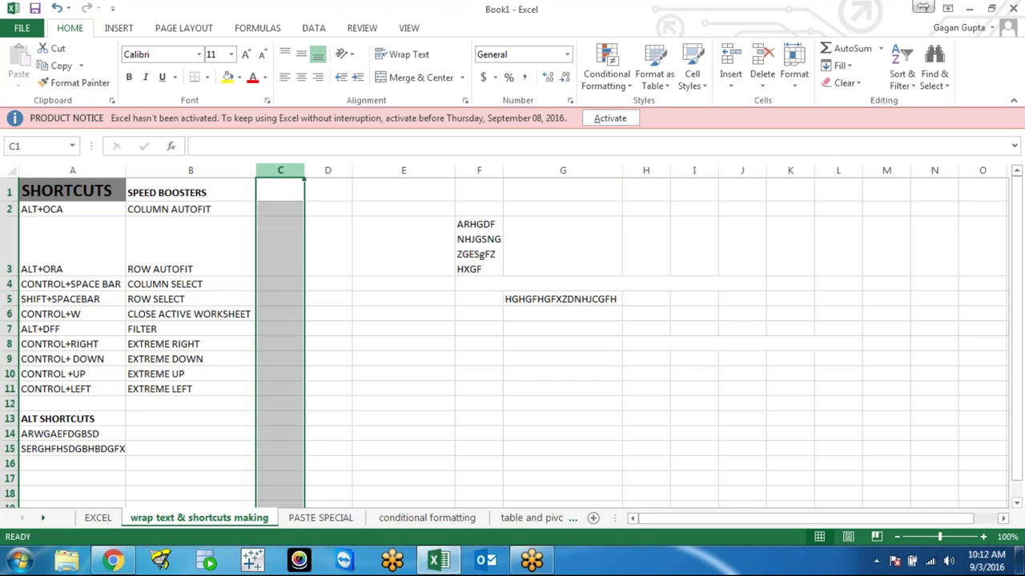
pyautogui.click(290, 199)
pyautogui.moveTo(287, 209); pyautogui.dragTo(282, 207)
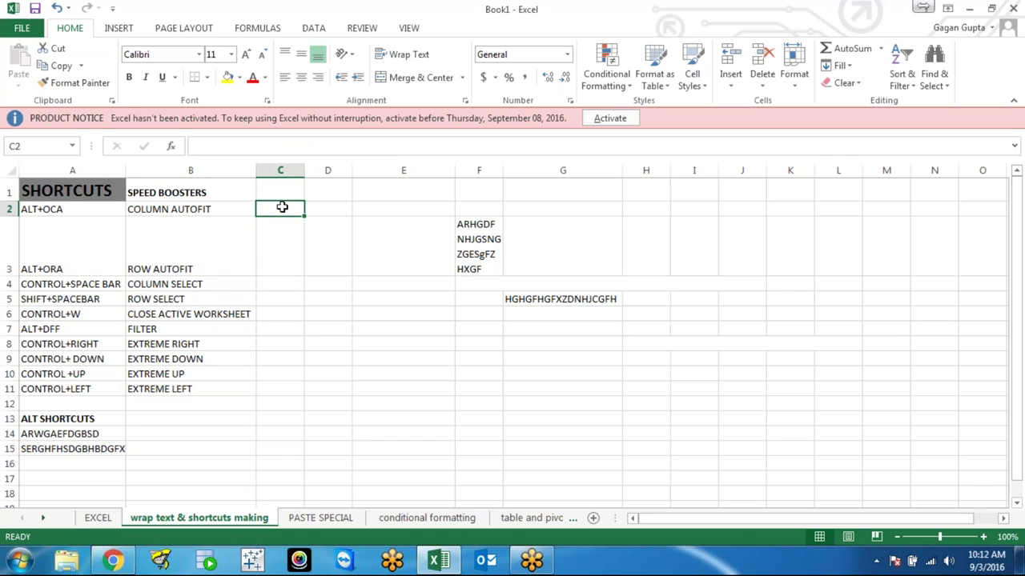
pyautogui.hotkey('ctrl', 'space')
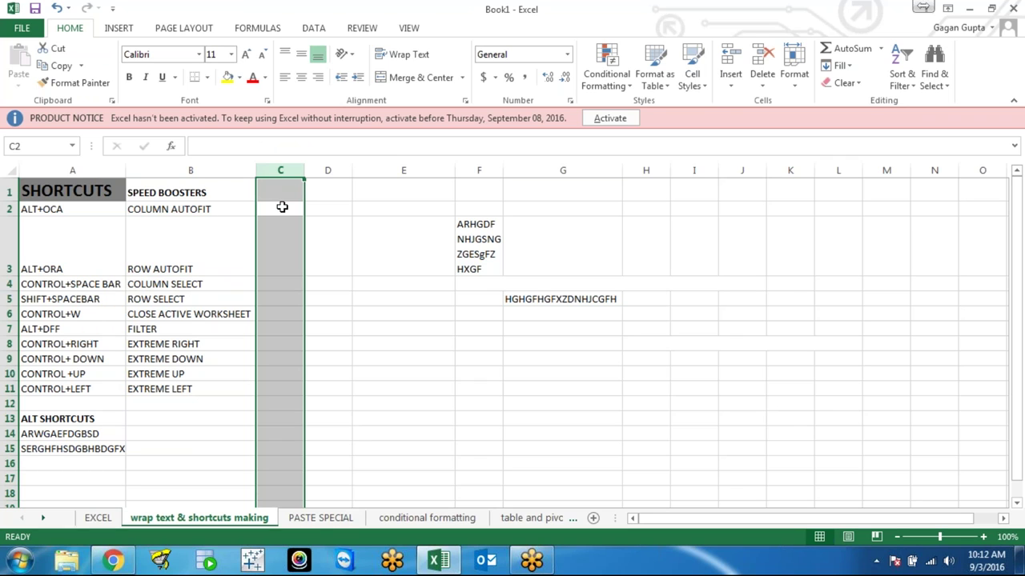
pyautogui.click(101, 300)
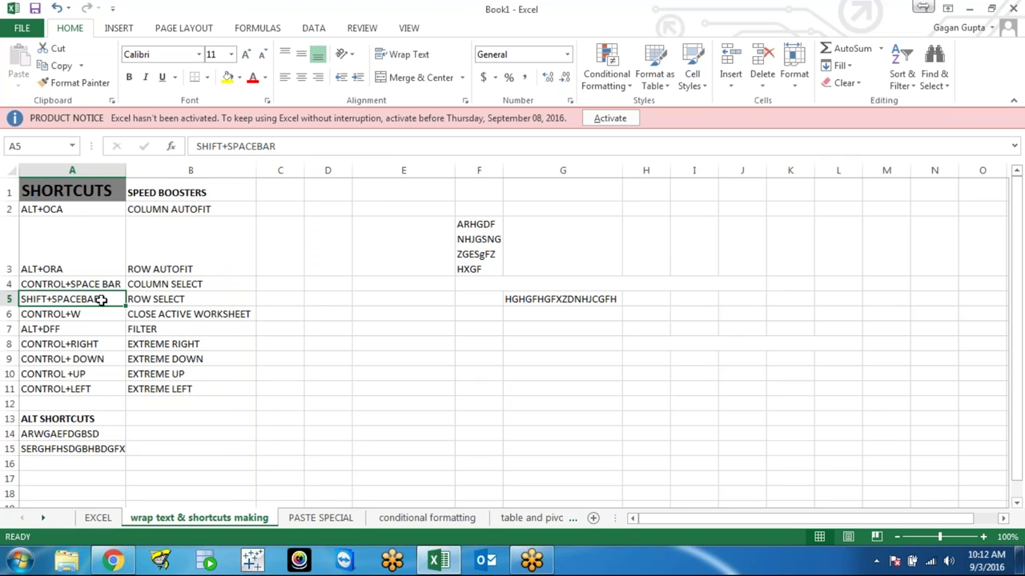